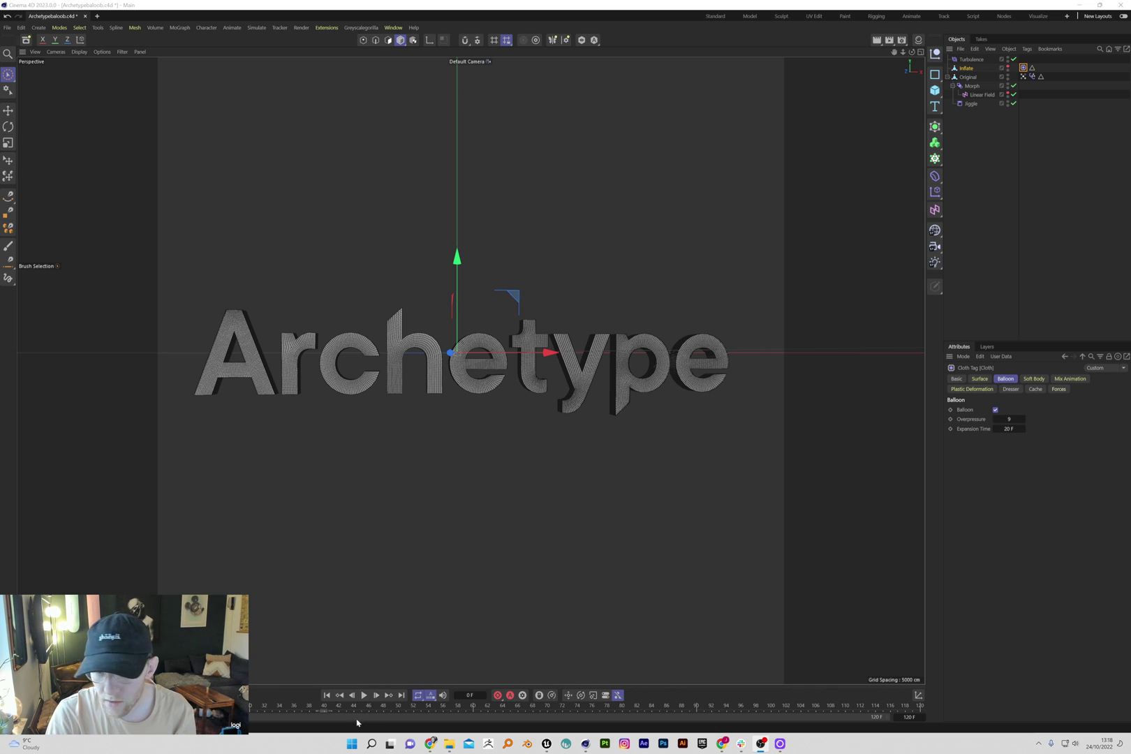
Step: Replay the inflation animation and review the cloth tag's Surface, Soft Body and Balloon settings
{"action": "left_click", "coordinate": [363, 695]}
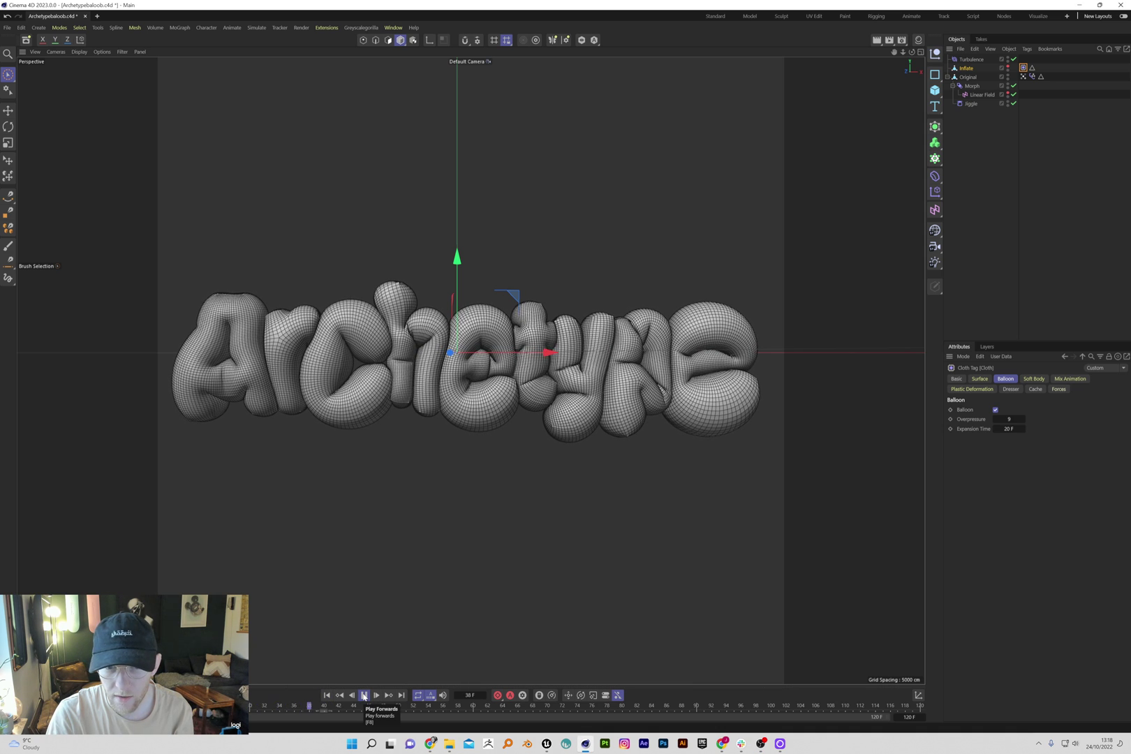
{"action": "left_click", "coordinate": [363, 696]}
{"action": "left_click", "coordinate": [327, 695]}
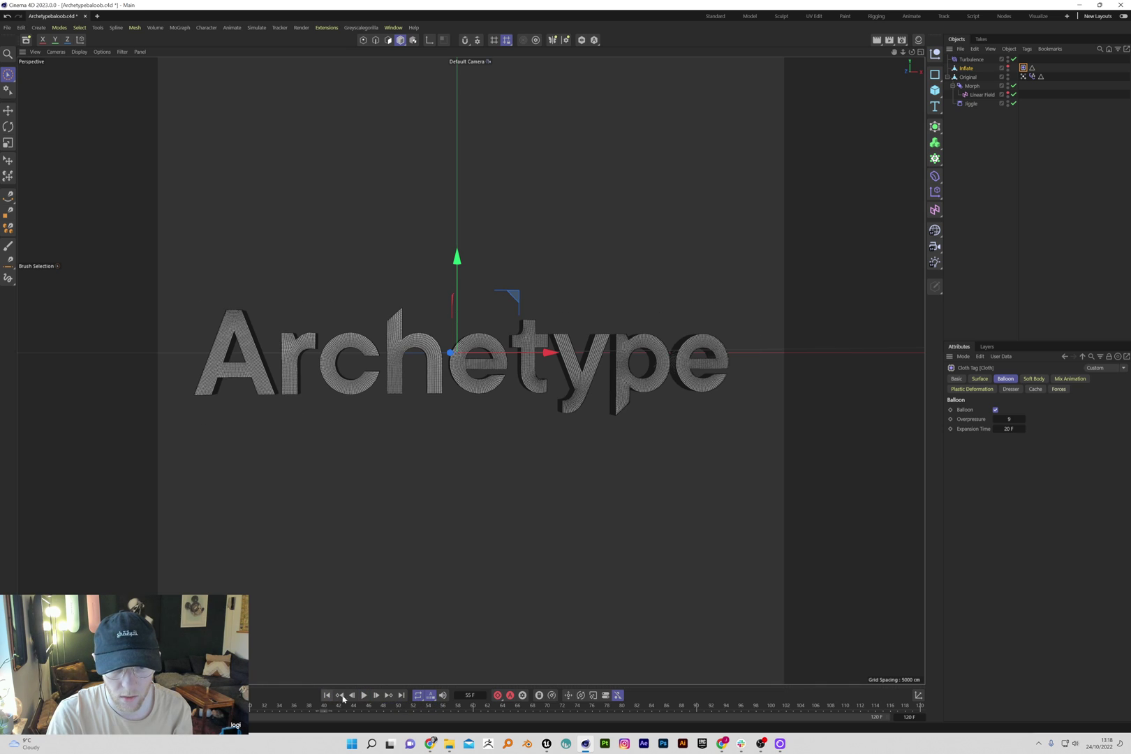
{"action": "left_click", "coordinate": [364, 695]}
{"action": "left_click", "coordinate": [363, 695]}
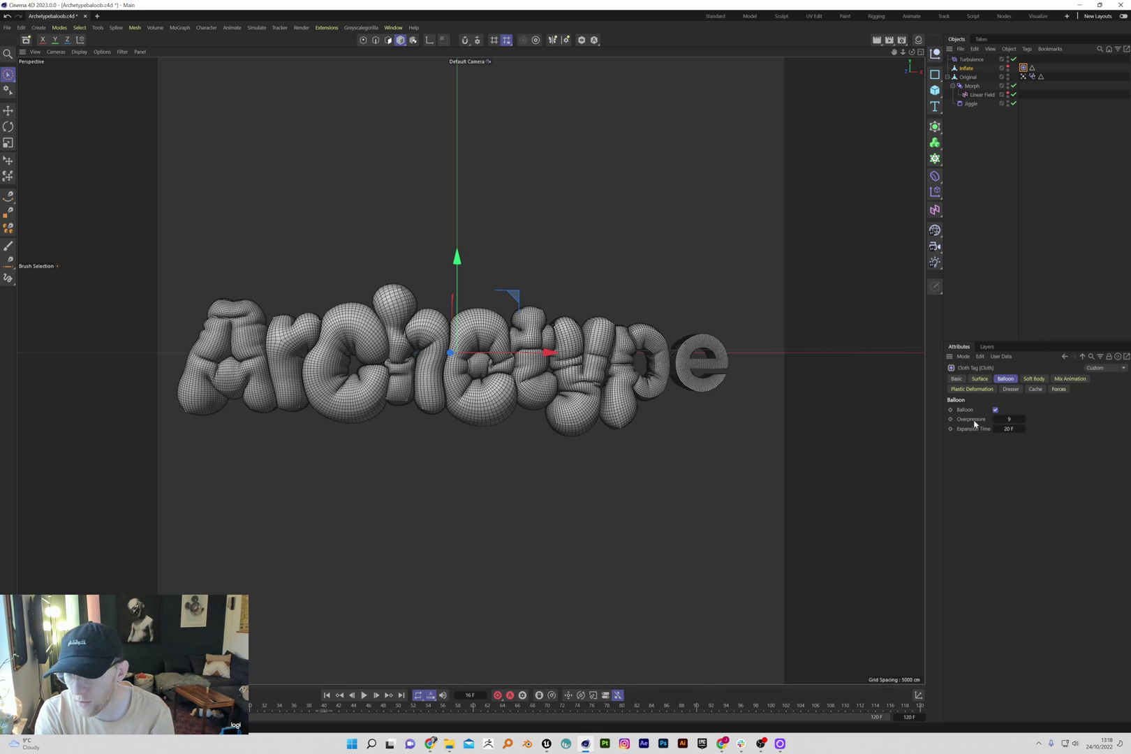
{"action": "left_click", "coordinate": [980, 378]}
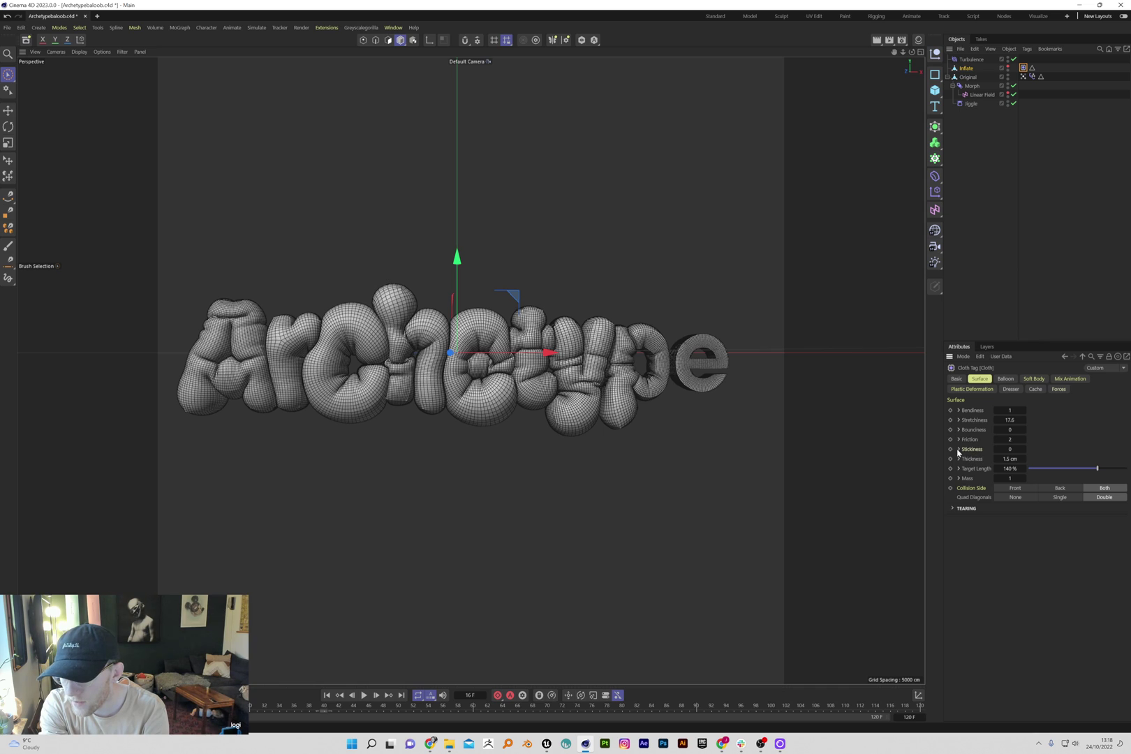
{"action": "left_click", "coordinate": [1029, 379]}
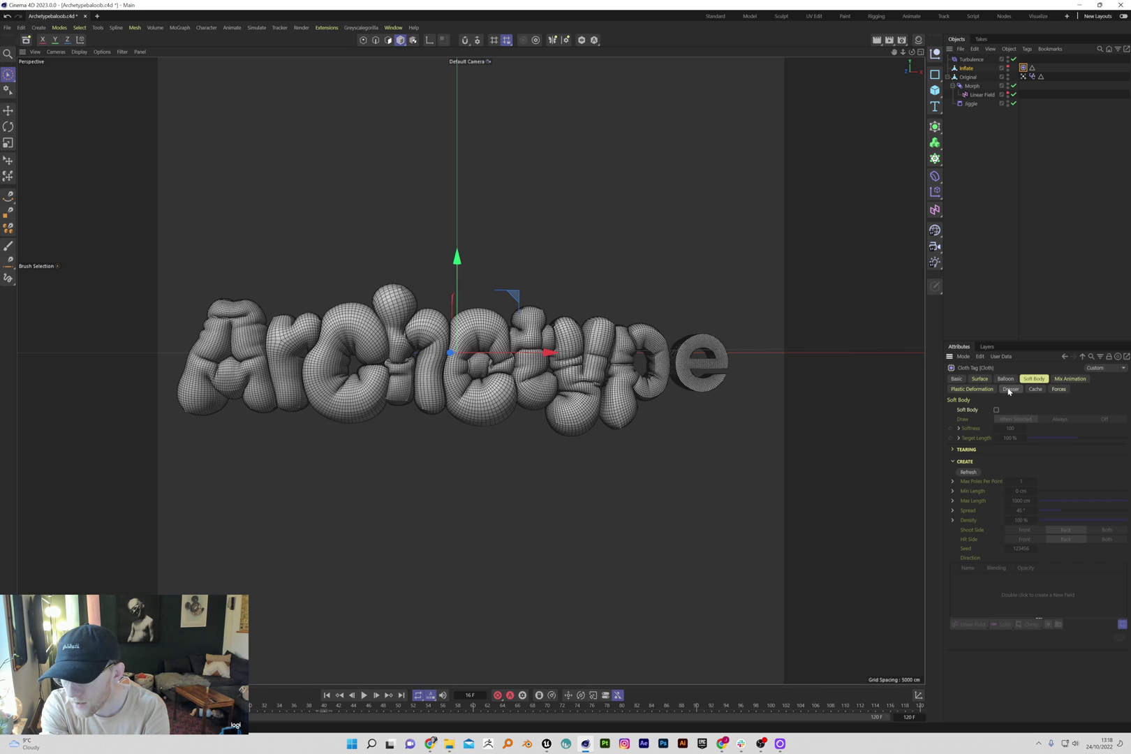
{"action": "left_click", "coordinate": [1005, 378]}
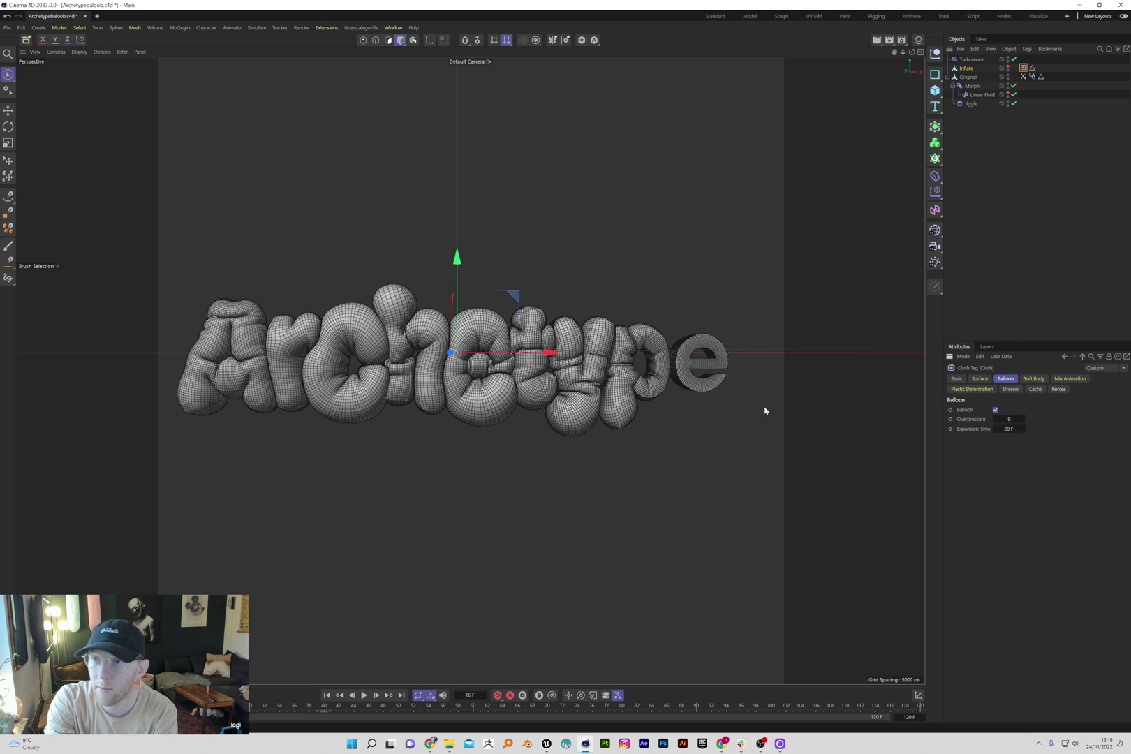
Step: Scrub the animation back to frame 0, select Inflate and start a new empty document
{"action": "left_click", "coordinate": [327, 695]}
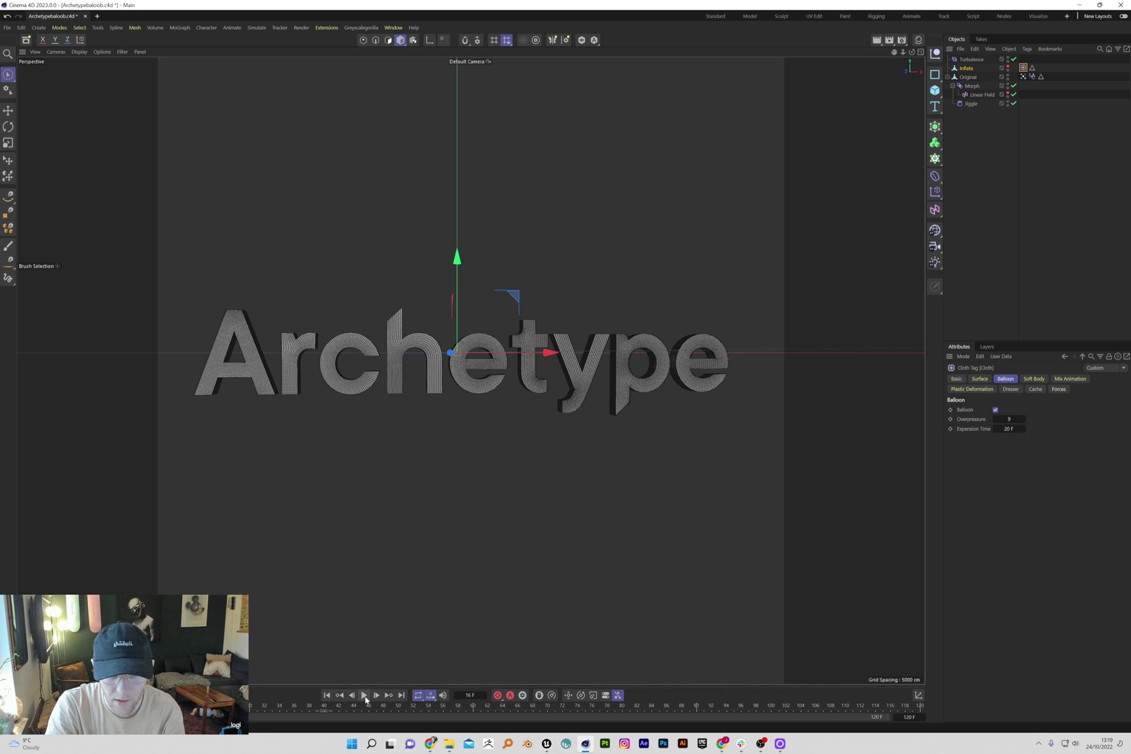
{"action": "left_click", "coordinate": [364, 696]}
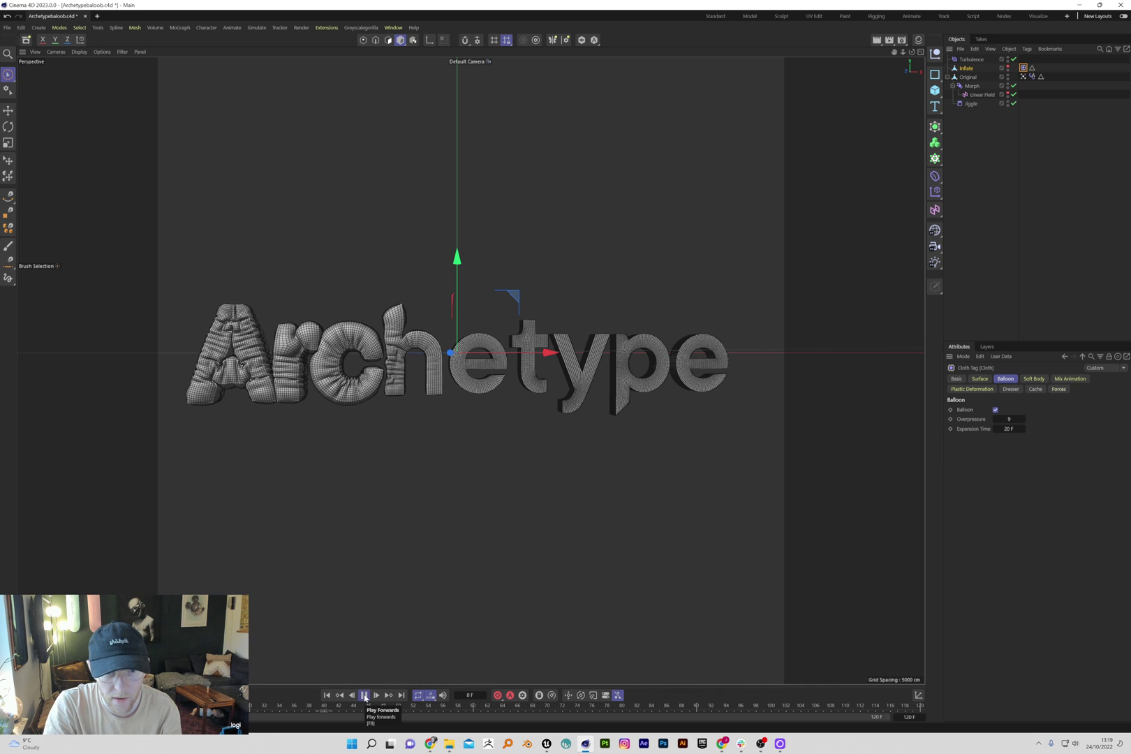
{"action": "left_click", "coordinate": [364, 695]}
{"action": "left_click_drag", "start_coordinate": [285, 707], "coordinate": [230, 706]}
{"action": "left_click_drag", "start_coordinate": [71, 706], "coordinate": [249, 706]}
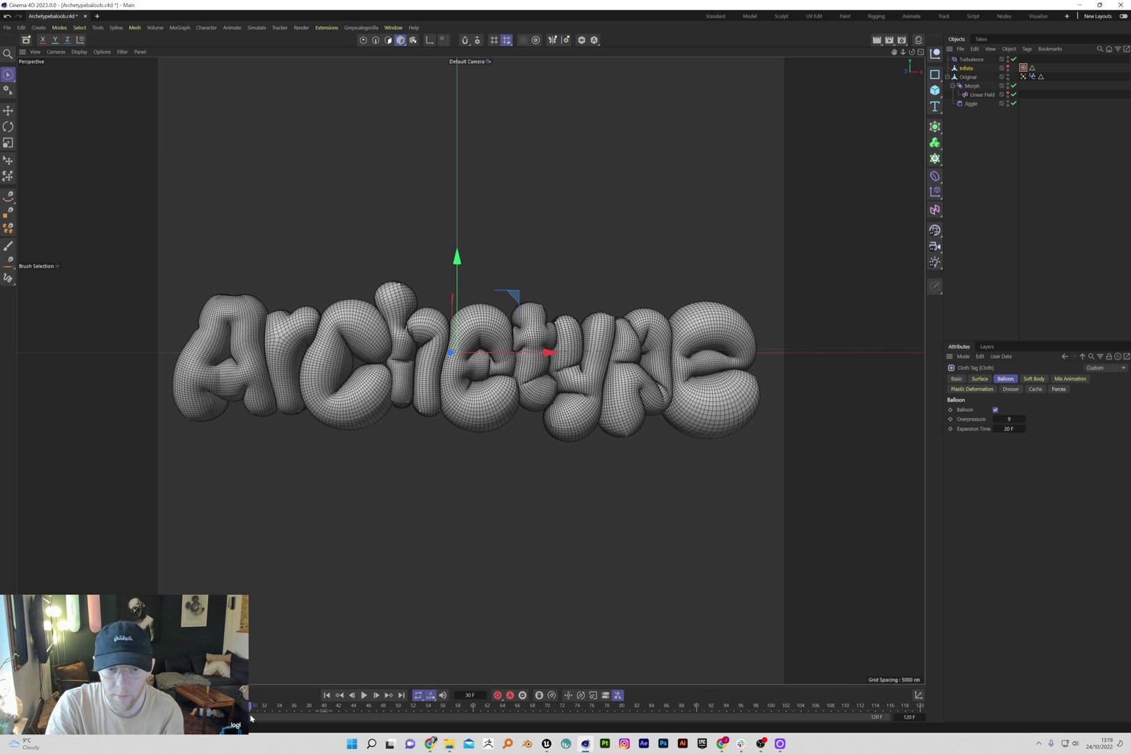
{"action": "left_click", "coordinate": [326, 695]}
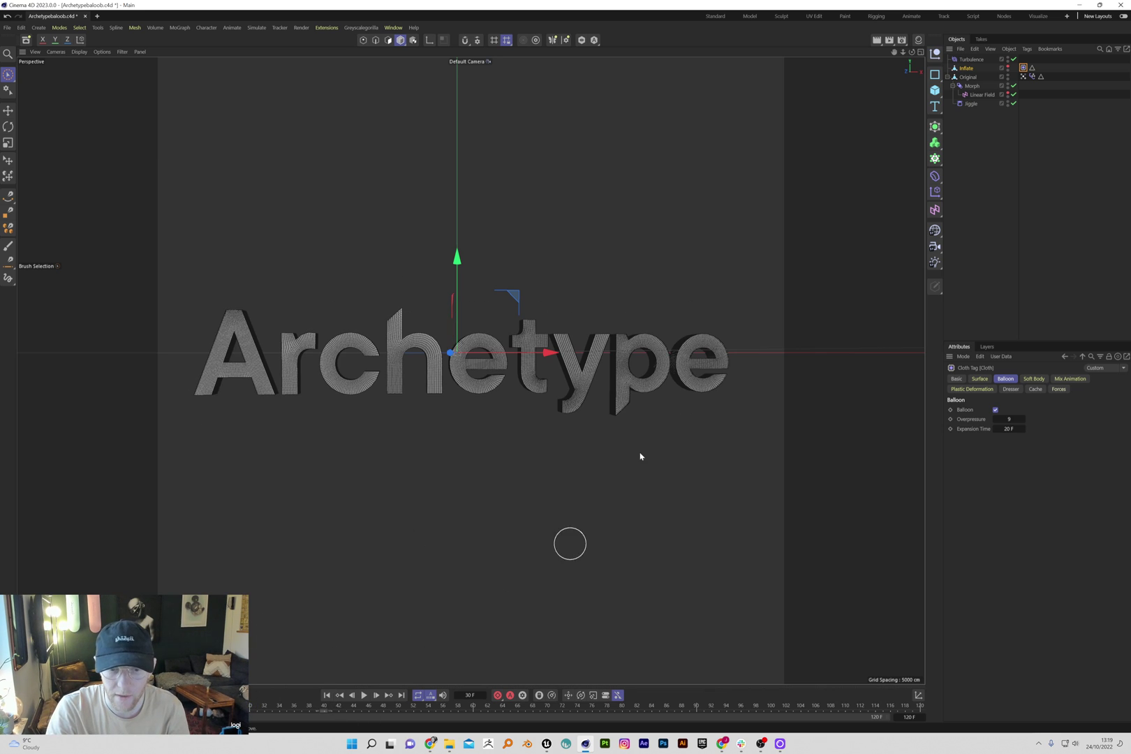
{"action": "left_click", "coordinate": [968, 68]}
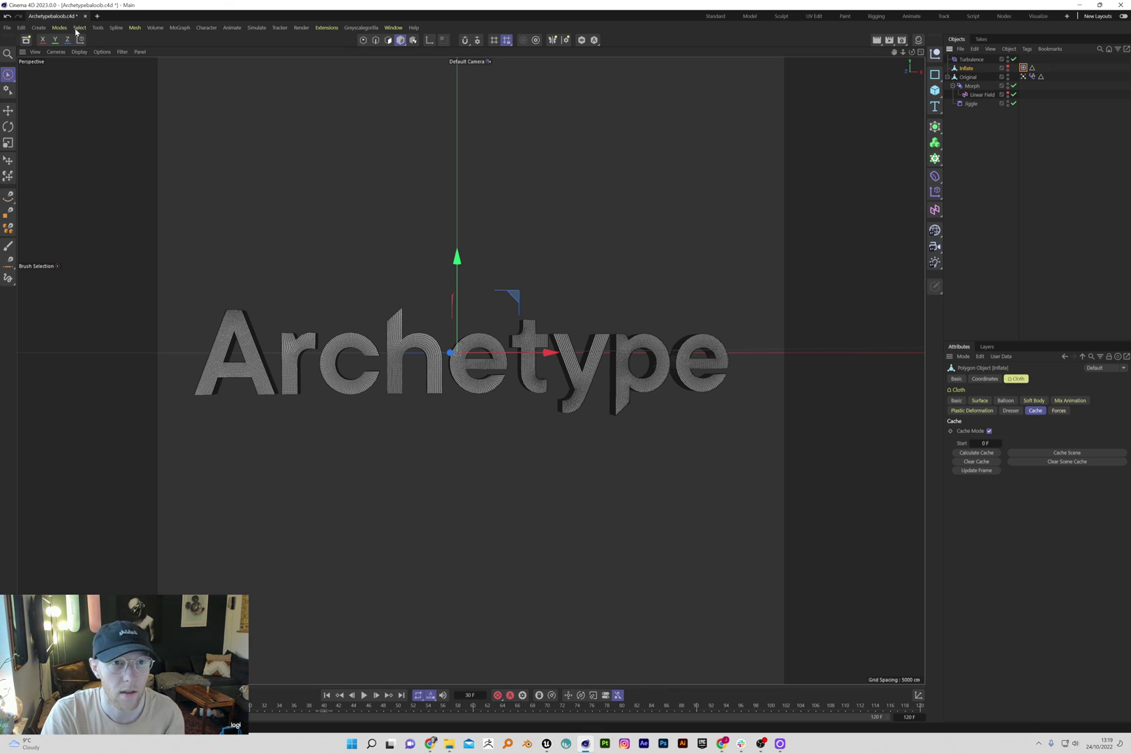
{"action": "left_click", "coordinate": [97, 16]}
Step: Paste the Inflate object into Untitled 5 and orbit to face the Archetype text
{"action": "key", "text": "ctrl+v"}
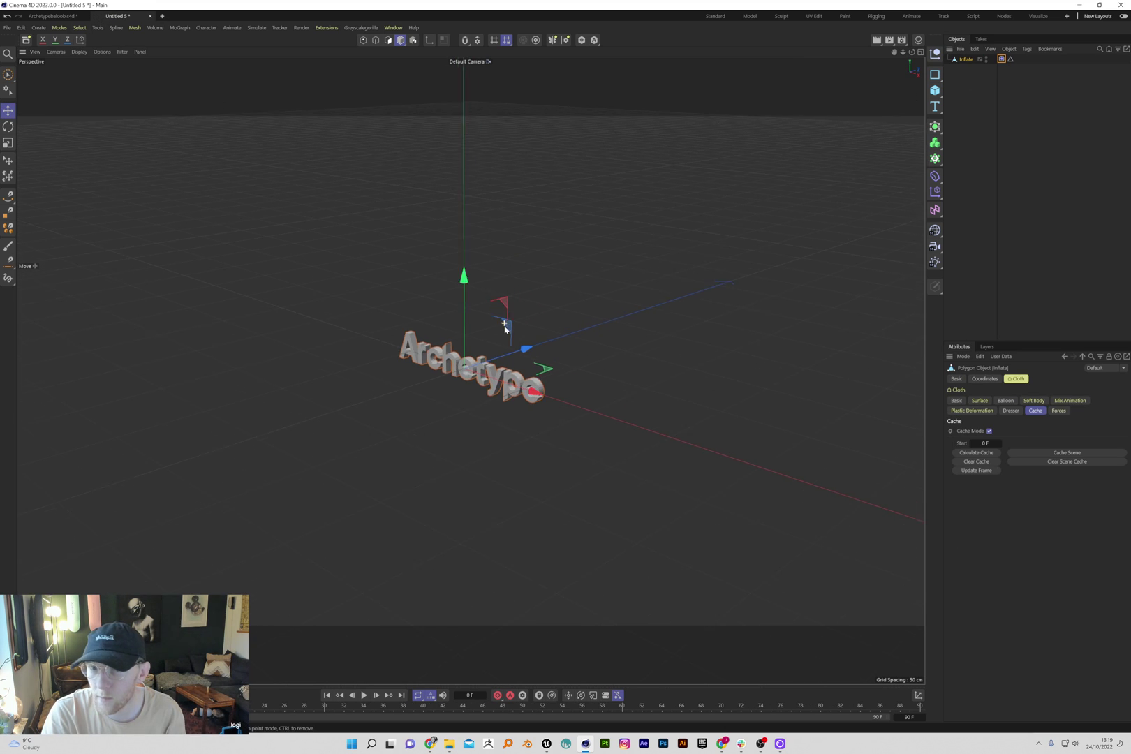
{"action": "scroll", "coordinate": [548, 393], "scroll_direction": "up", "scroll_amount": 5}
{"action": "left_click_drag", "start_coordinate": [548, 393], "coordinate": [495, 396], "text": "alt"}
{"action": "scroll", "coordinate": [651, 364], "scroll_direction": "down", "scroll_amount": 2}
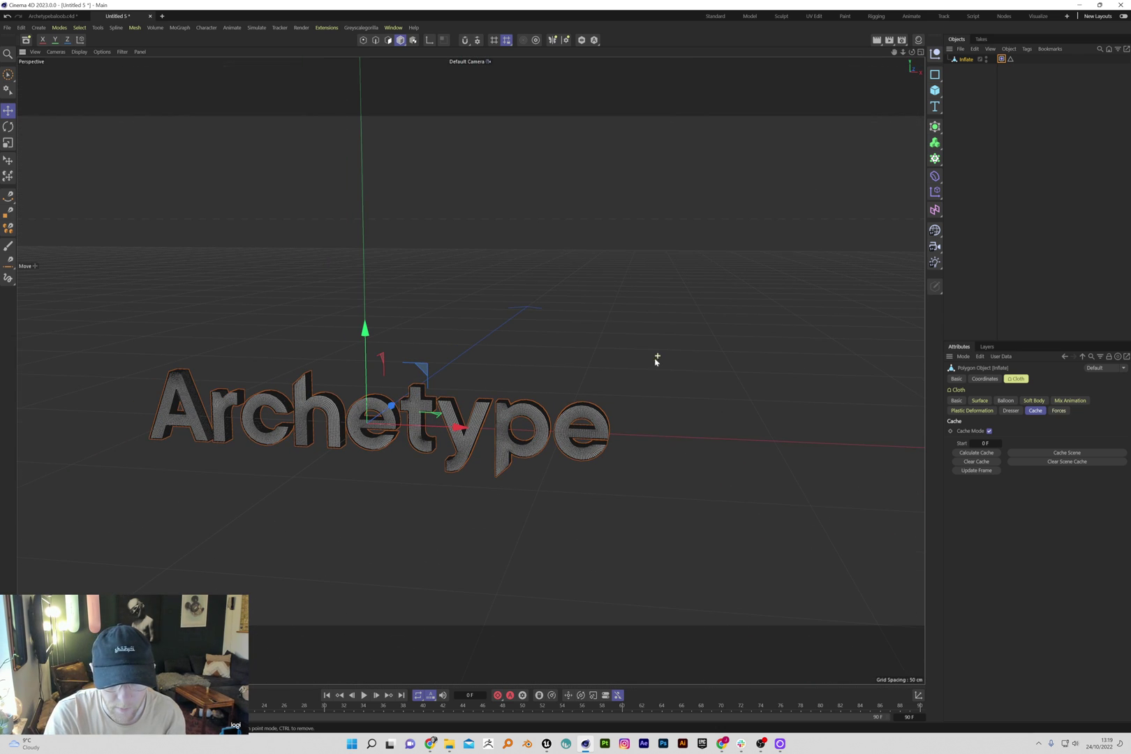
{"action": "scroll", "coordinate": [173, 460], "scroll_direction": "up", "scroll_amount": 2}
{"action": "scroll", "coordinate": [174, 460], "scroll_direction": "up", "scroll_amount": 1}
Step: Clear the cloth tag's scene cache and play the fresh balloon simulation
{"action": "left_click", "coordinate": [1010, 59]}
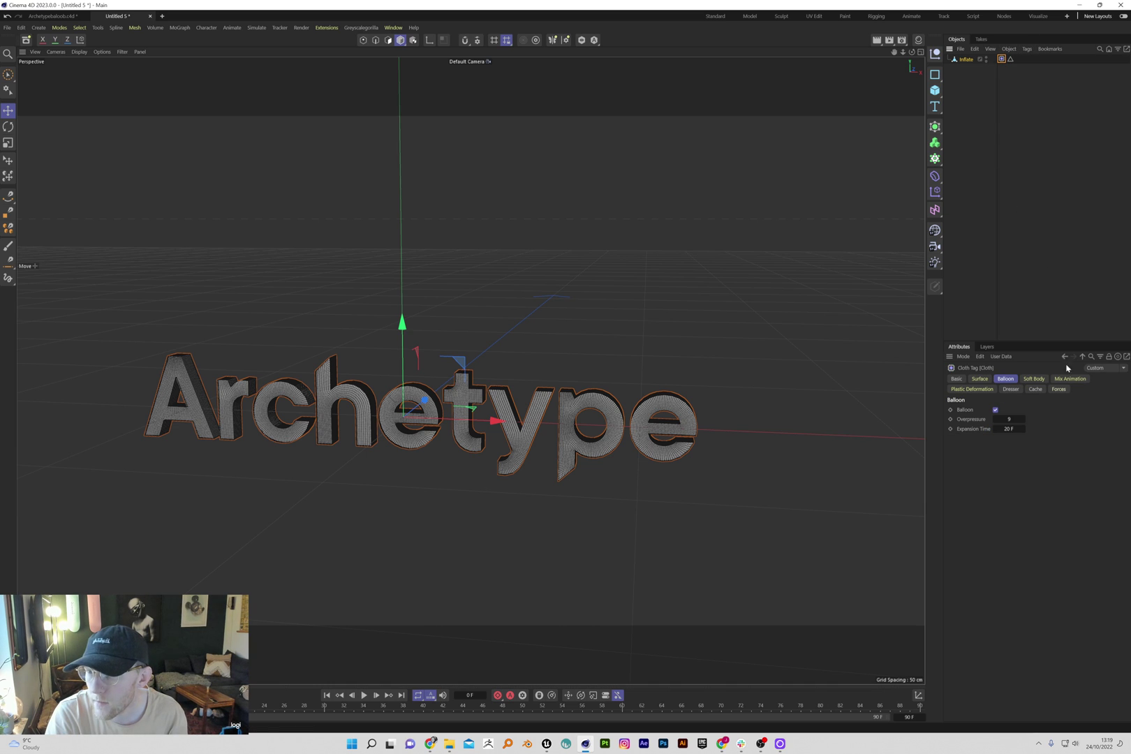
{"action": "left_click", "coordinate": [1036, 389]}
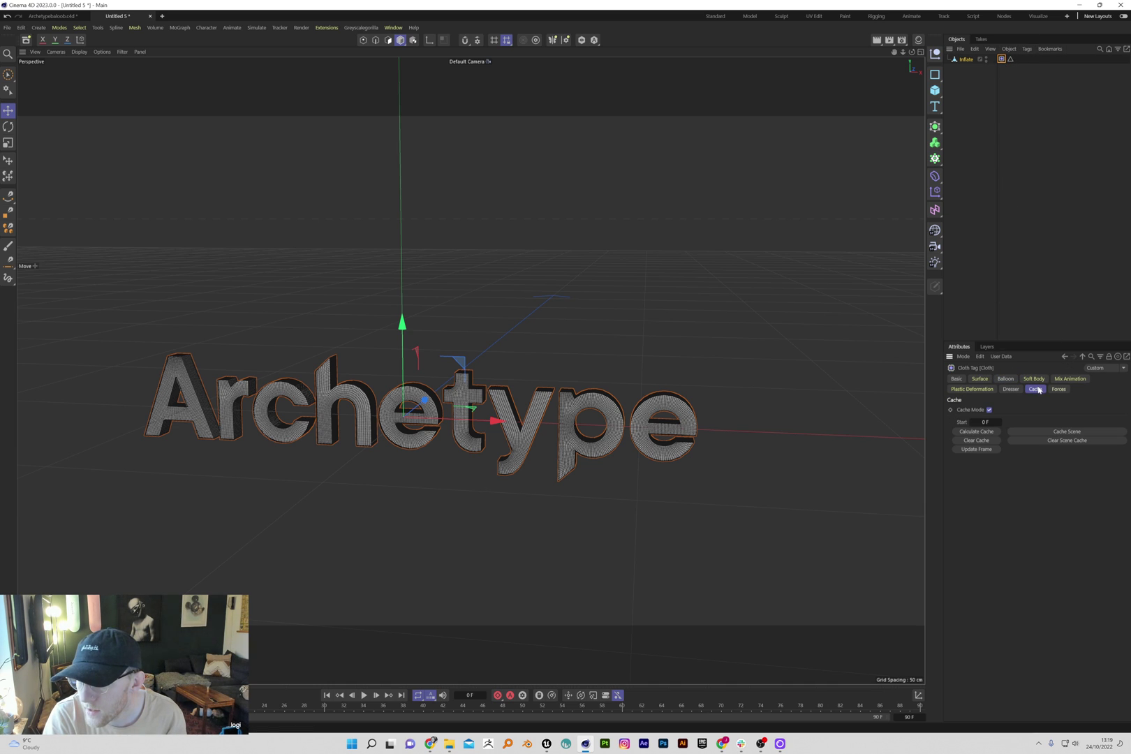
{"action": "left_click", "coordinate": [1066, 440]}
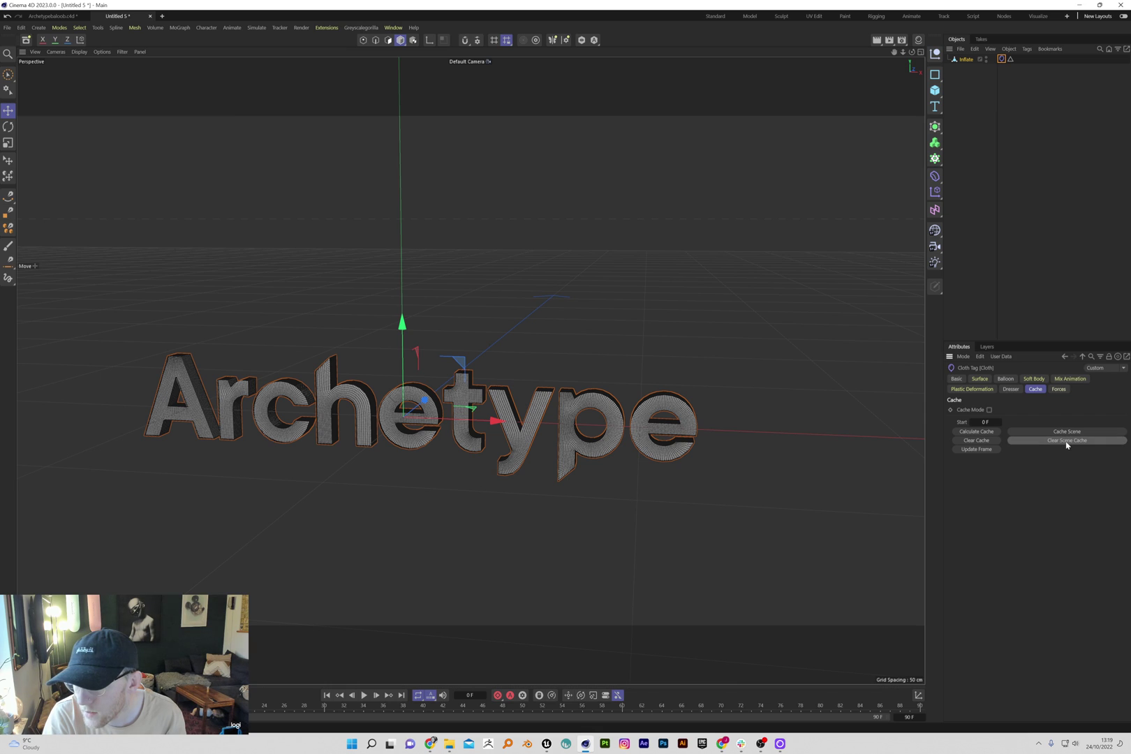
{"action": "left_click", "coordinate": [1005, 378]}
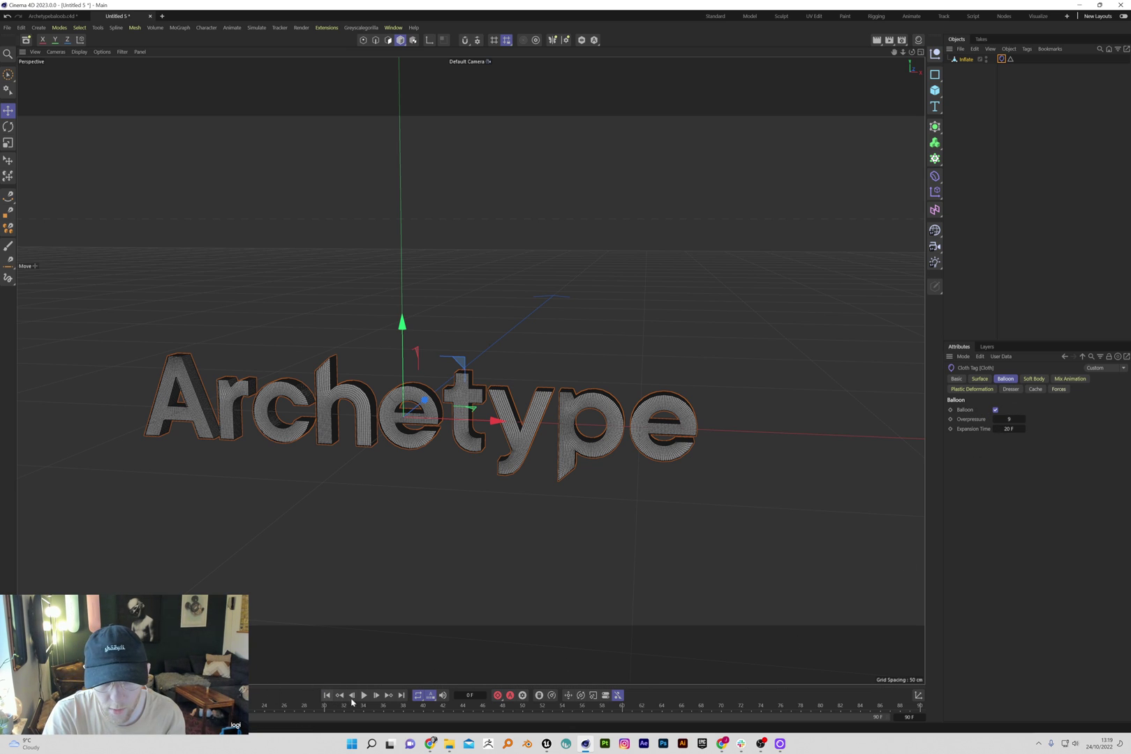
{"action": "left_click", "coordinate": [363, 695]}
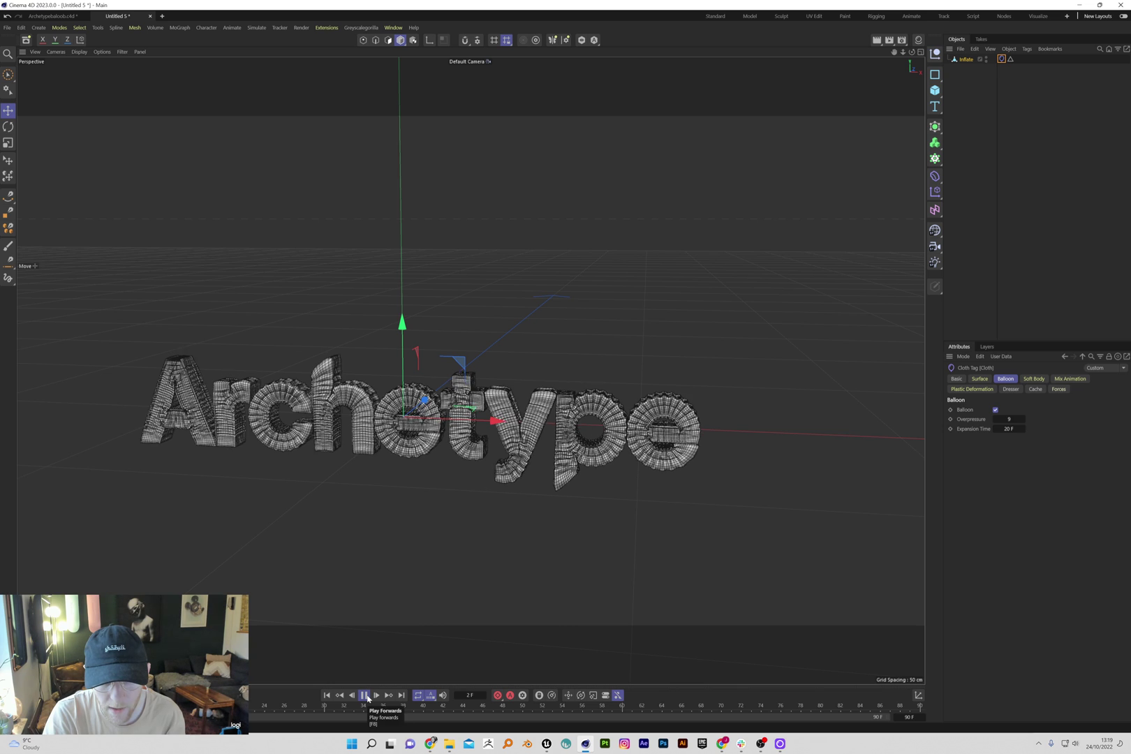
Step: Set the project simulation Gravity to 0 cm
{"action": "left_click", "coordinate": [363, 696]}
{"action": "key", "text": "ctrl+d"}
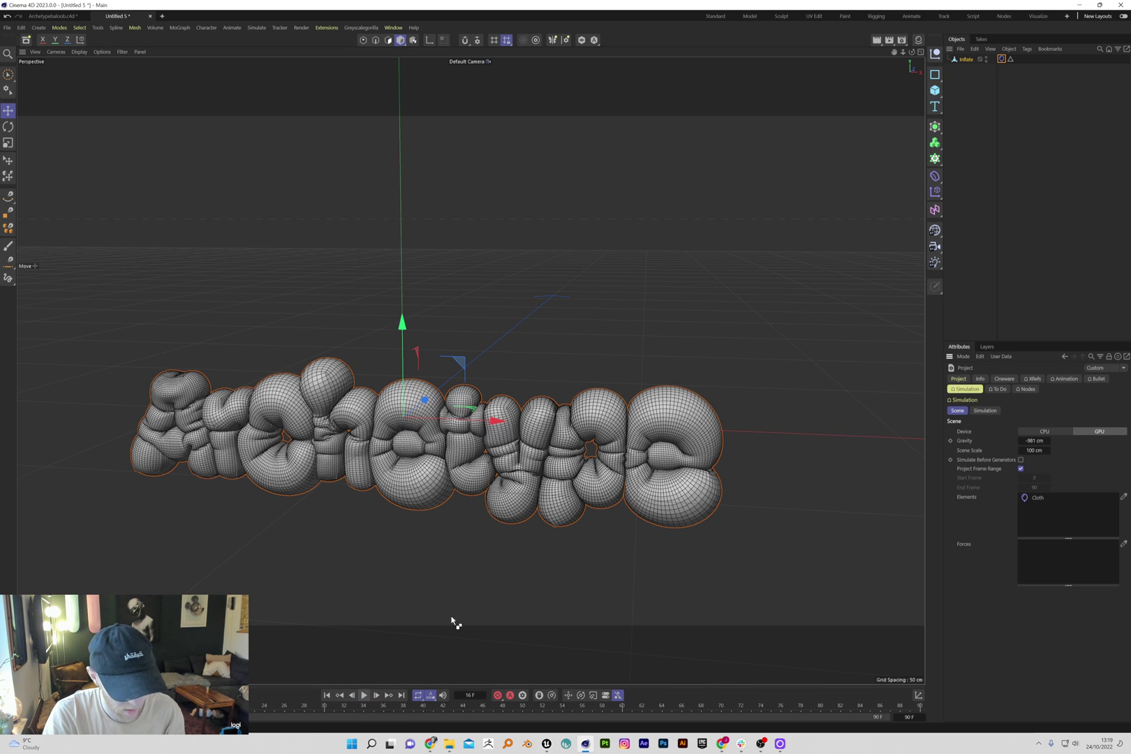
{"action": "double_click", "coordinate": [1032, 440]}
{"action": "type", "text": "0"}
{"action": "key", "text": "Return"}
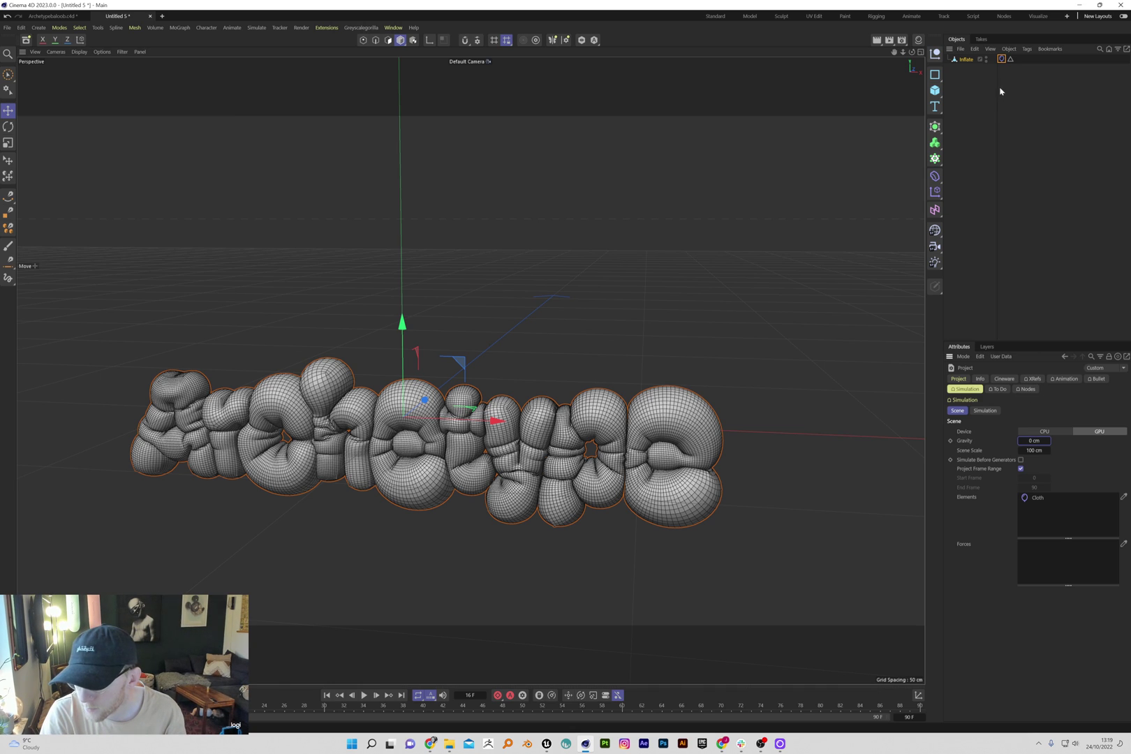
Step: Change the balloon Overpressure value and replay the simulation to check the inflation
{"action": "left_click", "coordinate": [1001, 59]}
{"action": "double_click", "coordinate": [1008, 419]}
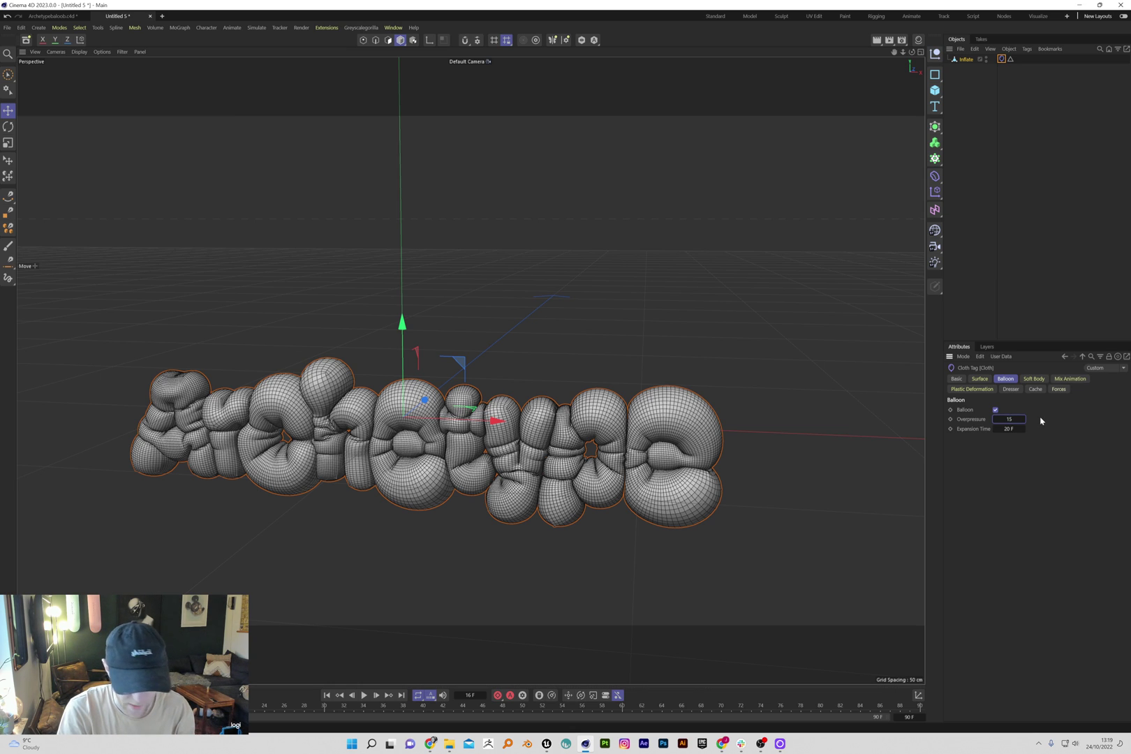
{"action": "left_click", "coordinate": [327, 695]}
{"action": "left_click", "coordinate": [363, 695]}
{"action": "key", "text": "shift+f"}
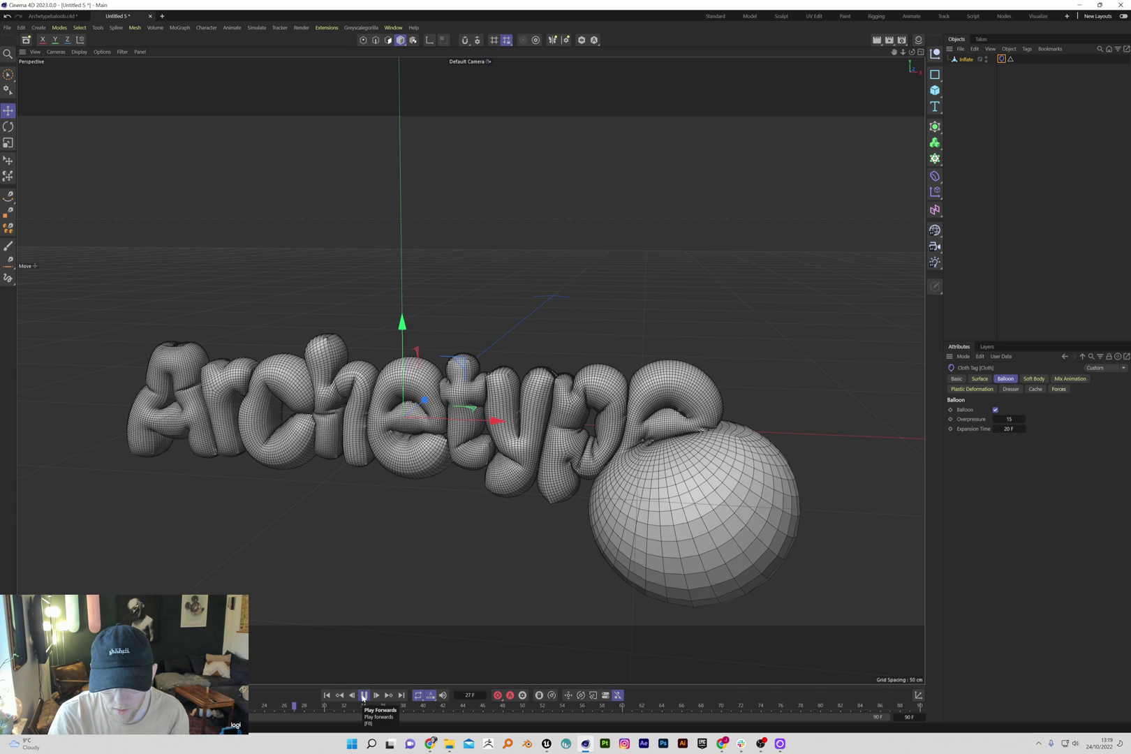
{"action": "left_click", "coordinate": [363, 695]}
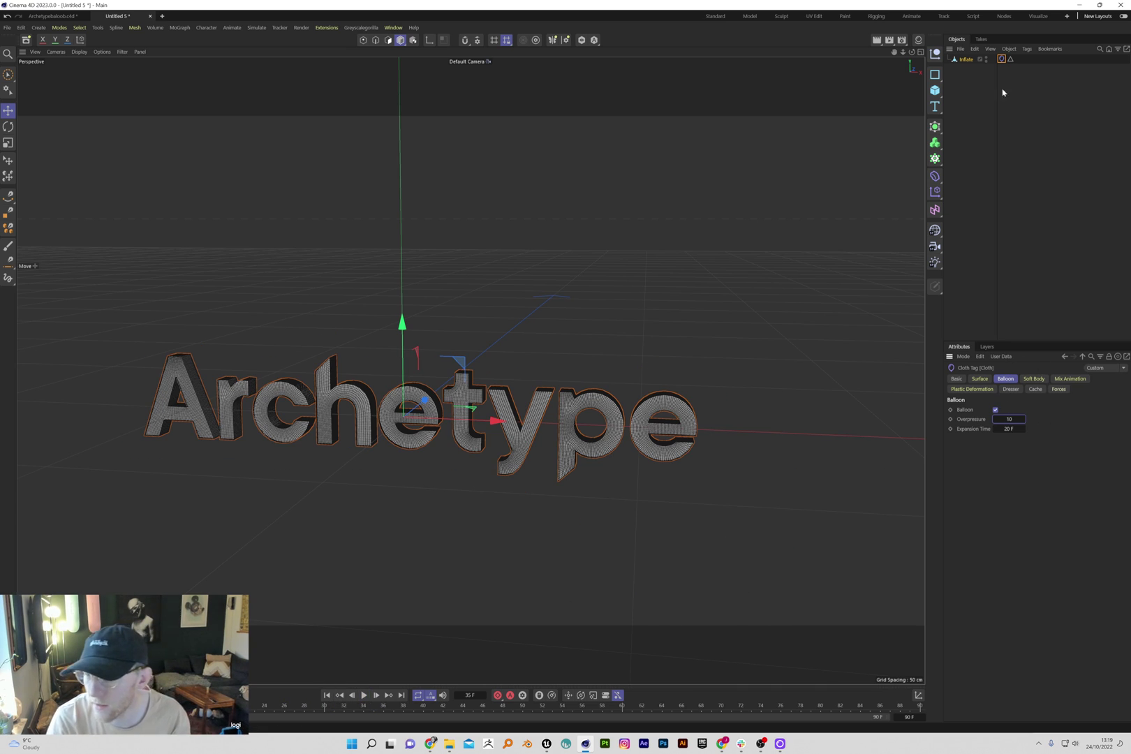
{"action": "left_click", "coordinate": [363, 696]}
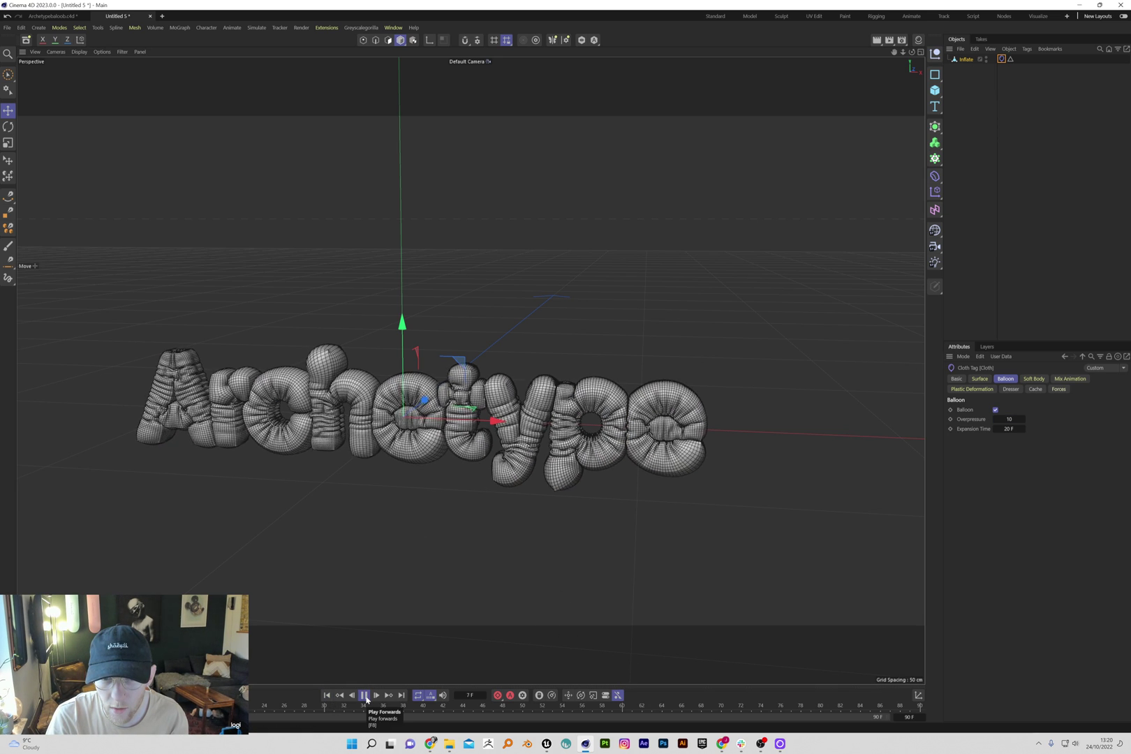
{"action": "left_click", "coordinate": [364, 696]}
Step: From frame 0, bake the cloth simulation with Cache Scene, then select Inflate
{"action": "left_click", "coordinate": [326, 699]}
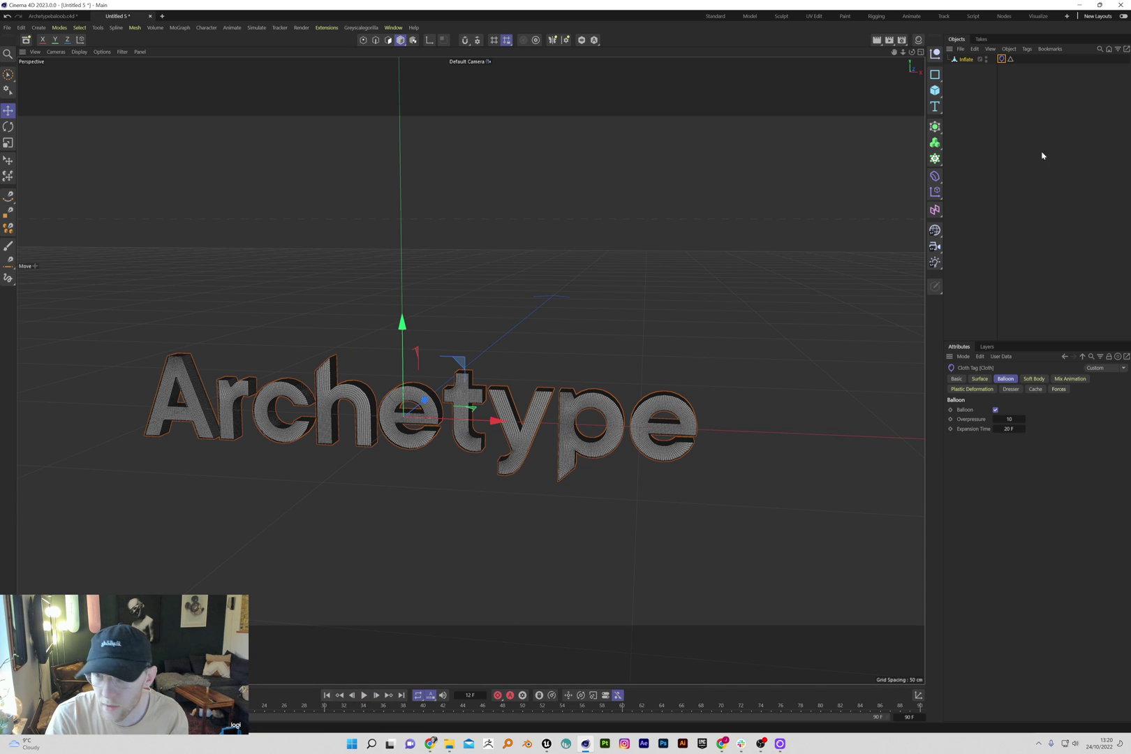
{"action": "left_click", "coordinate": [1035, 390]}
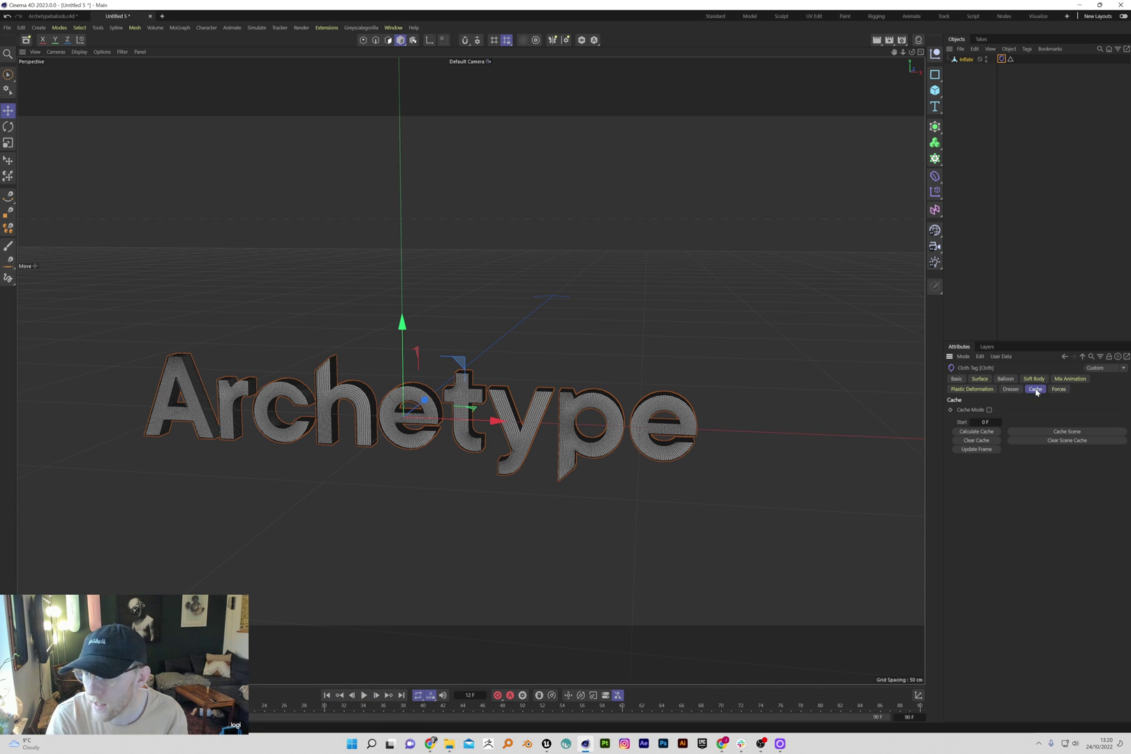
{"action": "left_click", "coordinate": [1080, 432]}
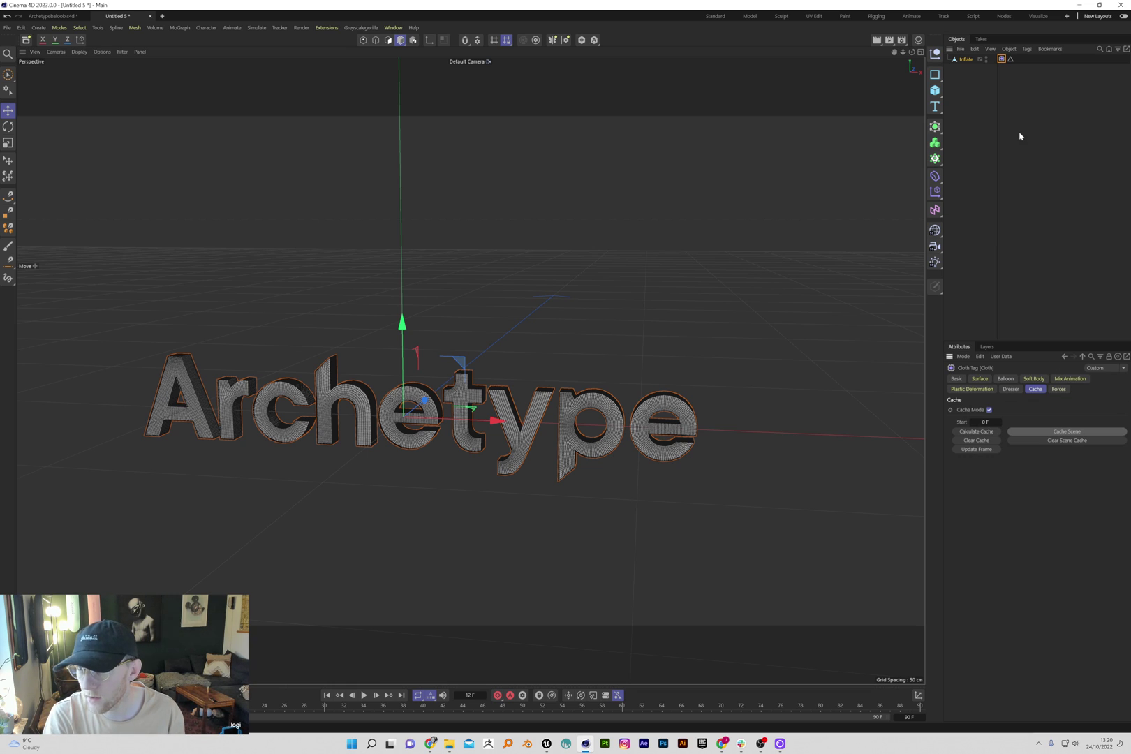
{"action": "left_click", "coordinate": [966, 60]}
Step: Duplicate Inflate, rename the copy 'Original' and delete its Cloth tag
{"action": "key", "text": "ctrl+c"}
{"action": "key", "text": "ctrl+v"}
{"action": "double_click", "coordinate": [966, 61]}
{"action": "type", "text": "O"}
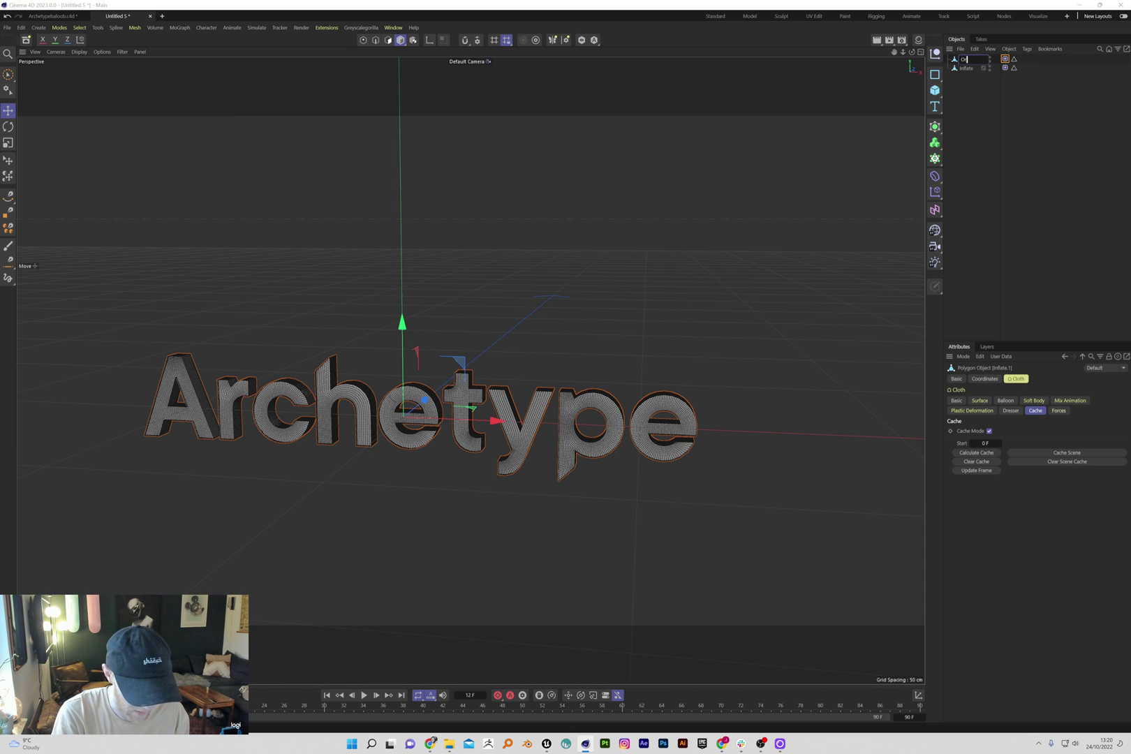
{"action": "type", "text": "riginal"}
{"action": "key", "text": "Return"}
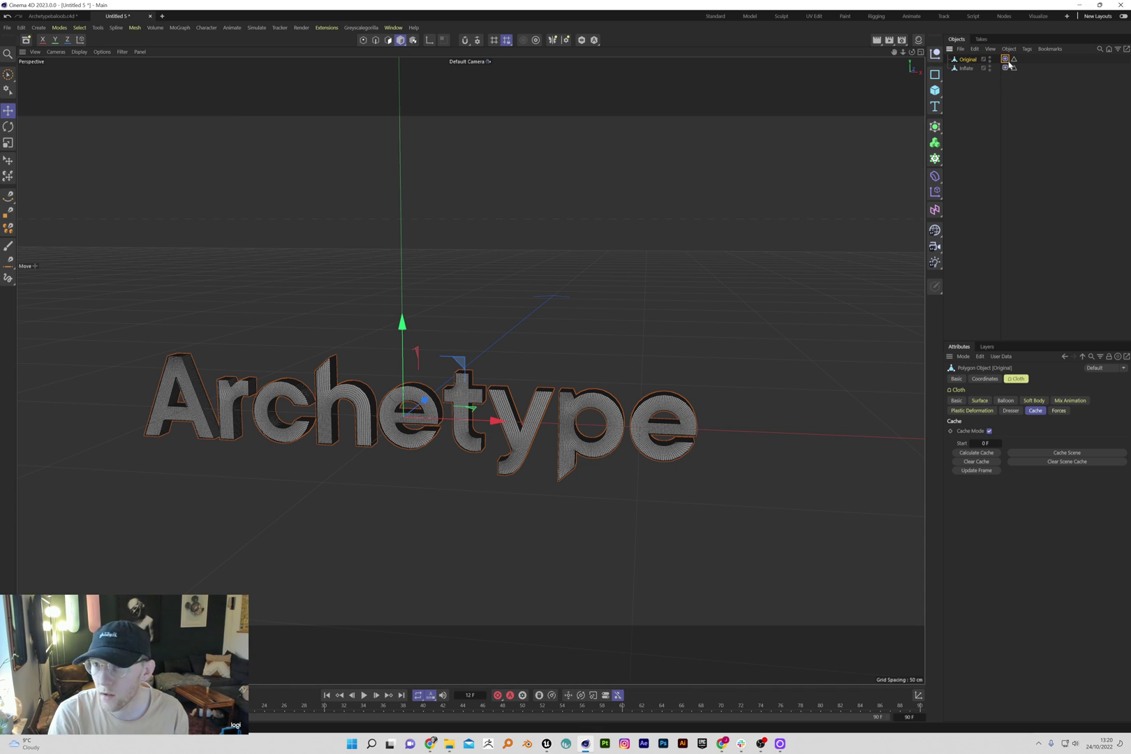
{"action": "left_click", "coordinate": [1005, 59]}
{"action": "key", "text": "Delete"}
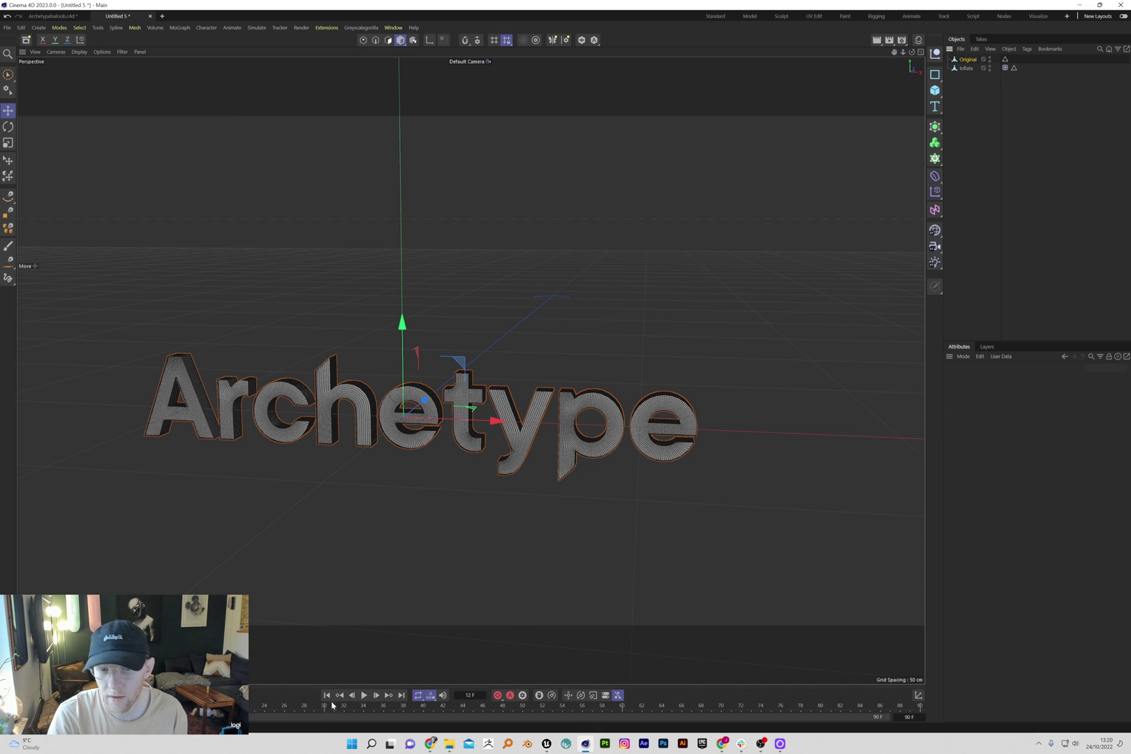
Step: Move Original below Inflate in the Object Manager hierarchy
{"action": "middle_click_drag", "start_coordinate": [463, 392], "coordinate": [508, 353], "text": "alt"}
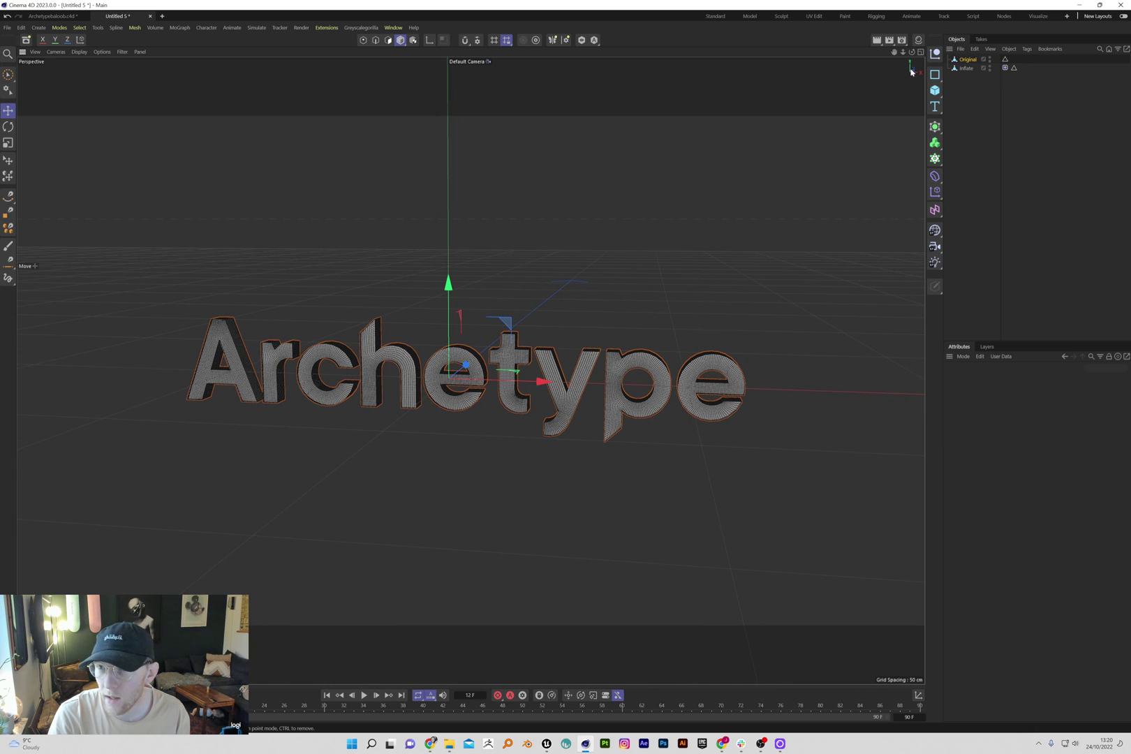
{"action": "left_click", "coordinate": [966, 68]}
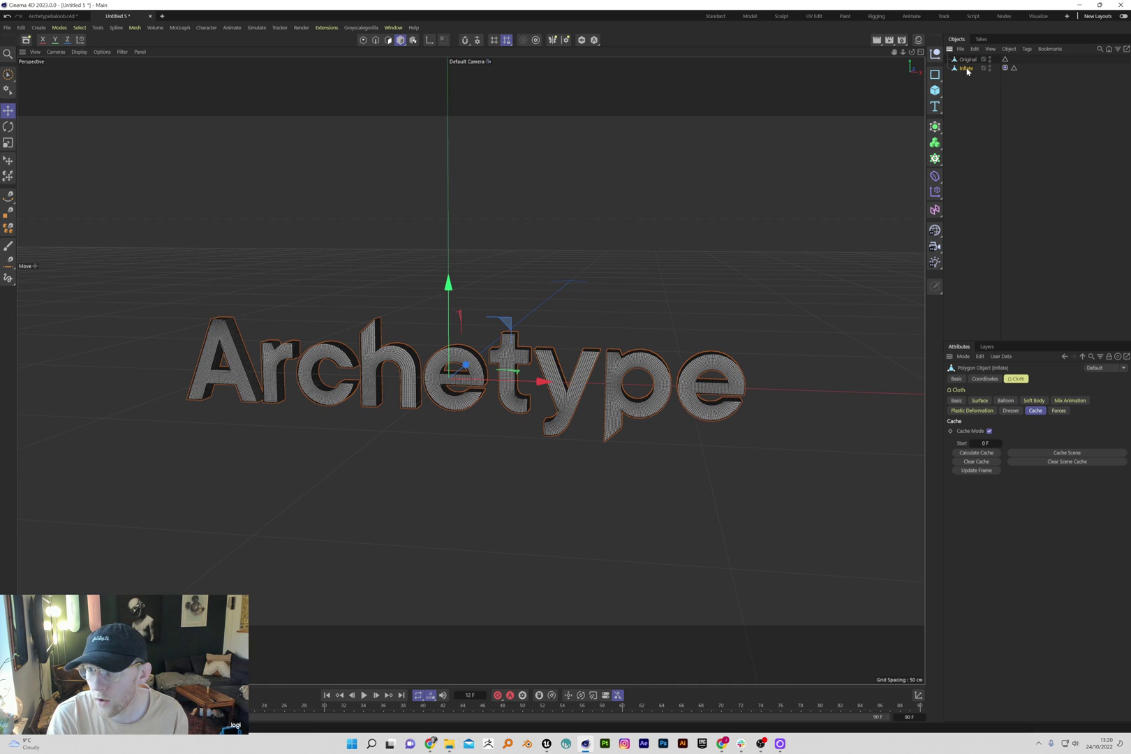
{"action": "left_click", "coordinate": [967, 60]}
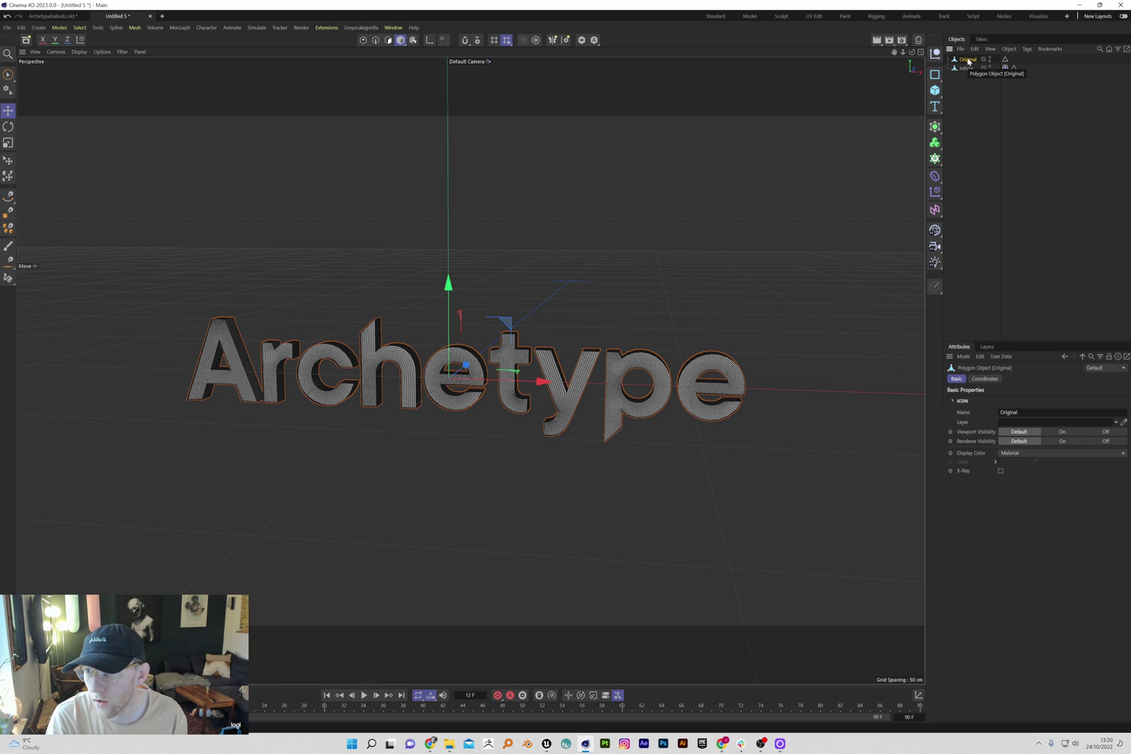
{"action": "left_click_drag", "start_coordinate": [967, 59], "coordinate": [970, 73]}
Step: Attach a Rigging Pose Morph tag to Original from its context menu
{"action": "right_click", "coordinate": [970, 70]}
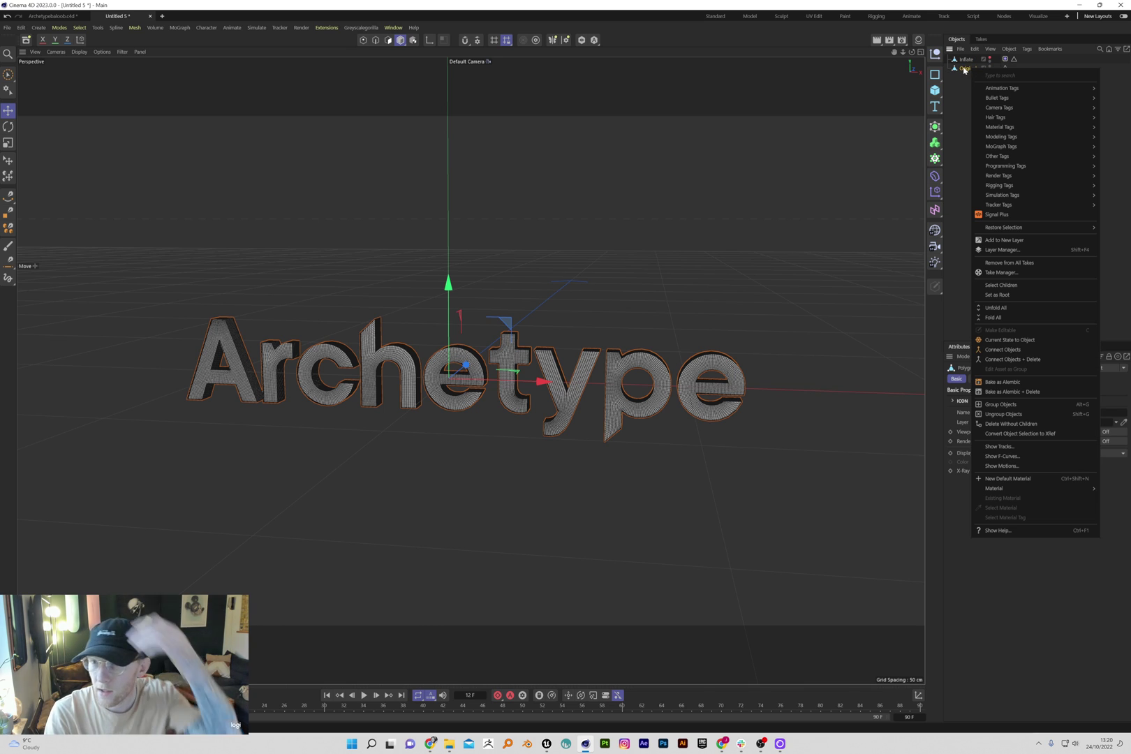
{"action": "mouse_move", "coordinate": [1017, 187]}
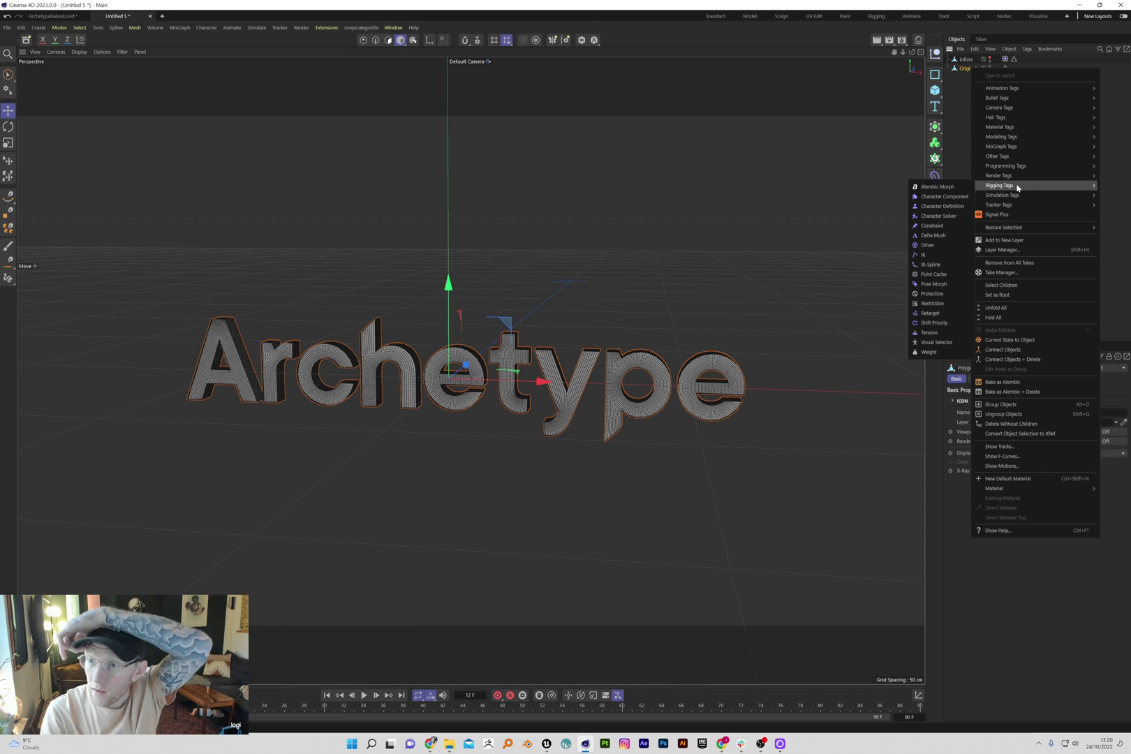
{"action": "left_click", "coordinate": [942, 284]}
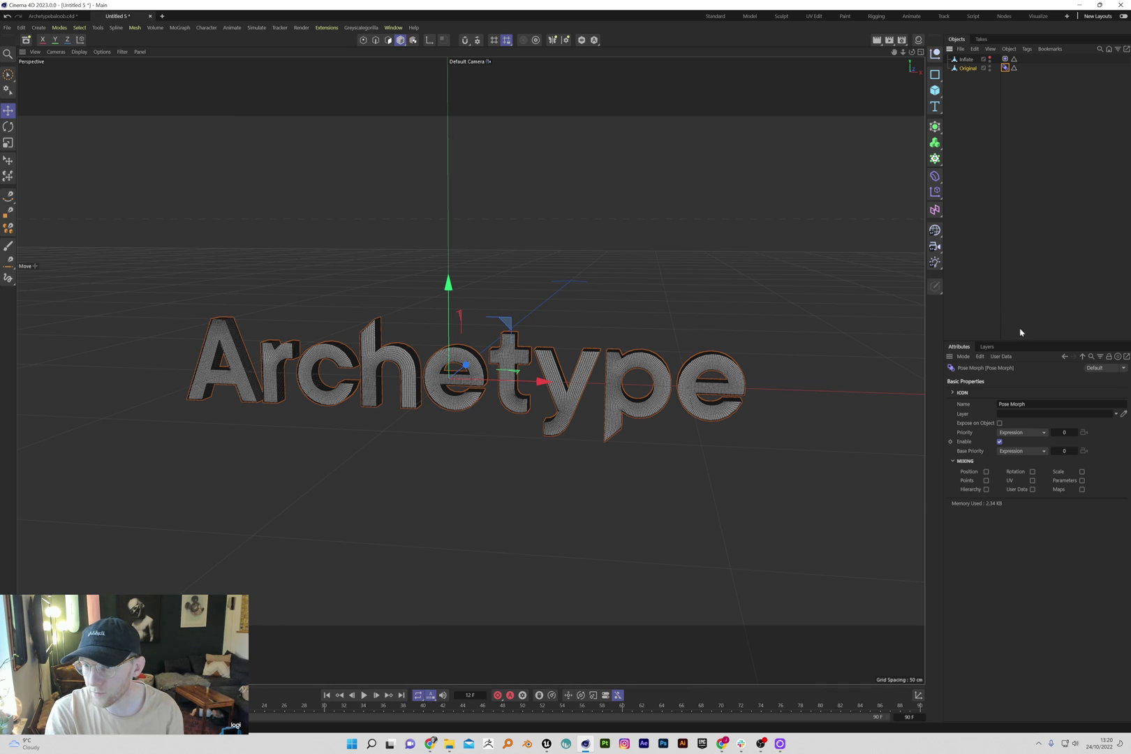
Step: Enable Points, delete Pose.0 and rename the Base Pose to 'Original'
{"action": "left_click", "coordinate": [986, 481]}
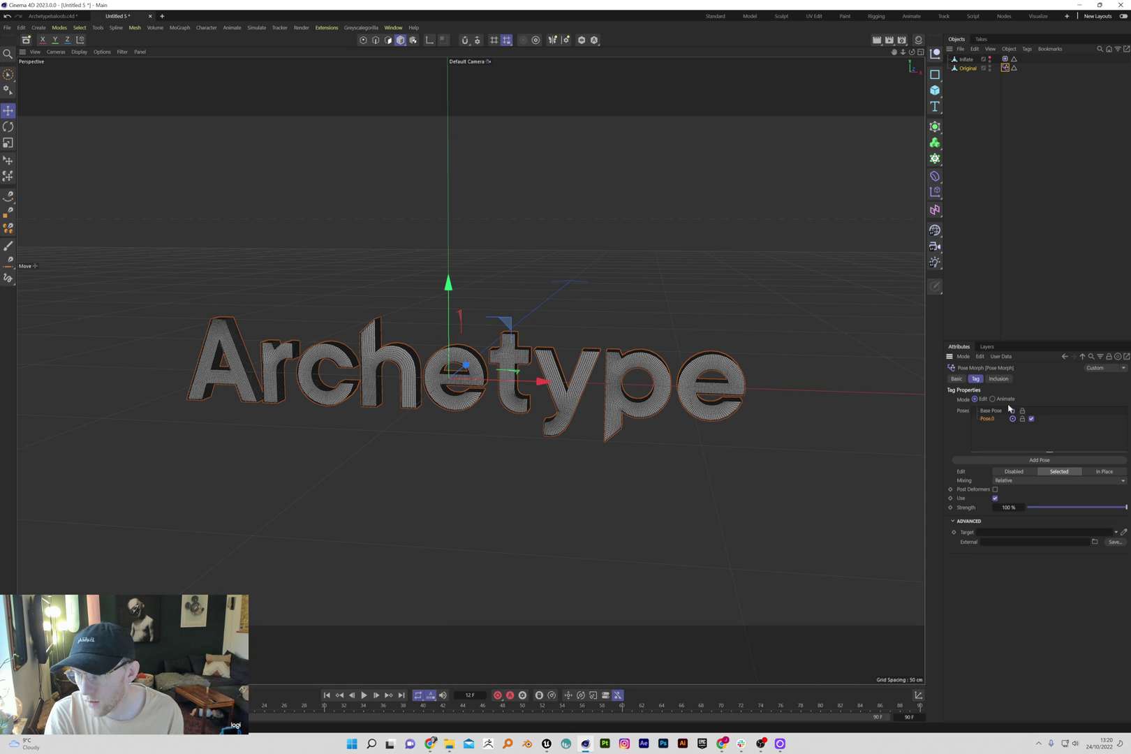
{"action": "key", "text": "Delete"}
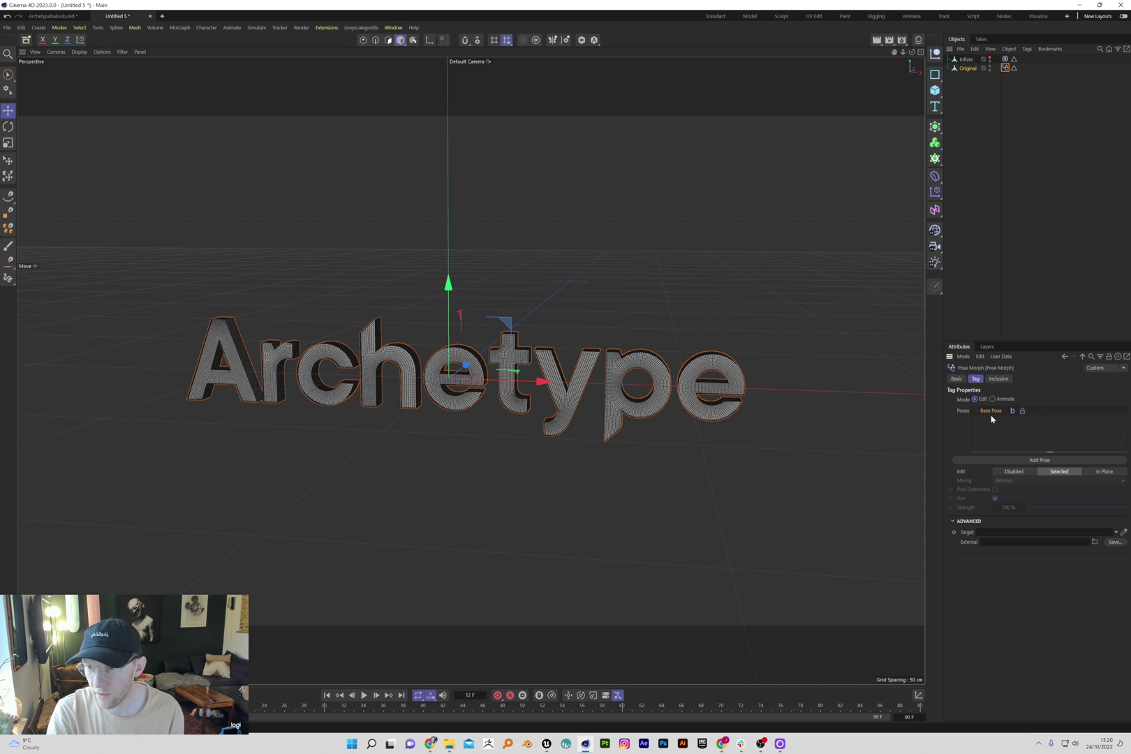
{"action": "double_click", "coordinate": [993, 411]}
{"action": "type", "text": "Original"}
{"action": "key", "text": "Return"}
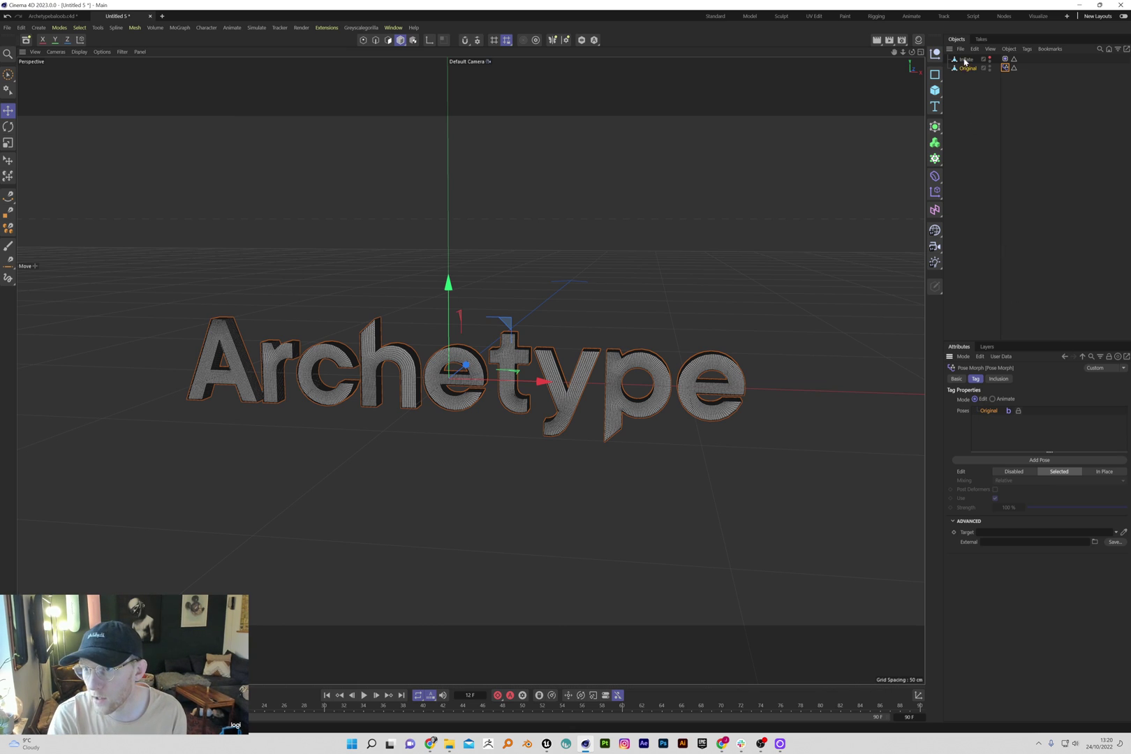
Step: Add Inflate as an absolute pose target with Tangential (Area) mixing, previewing at frame 27
{"action": "left_click_drag", "start_coordinate": [966, 59], "coordinate": [997, 433]}
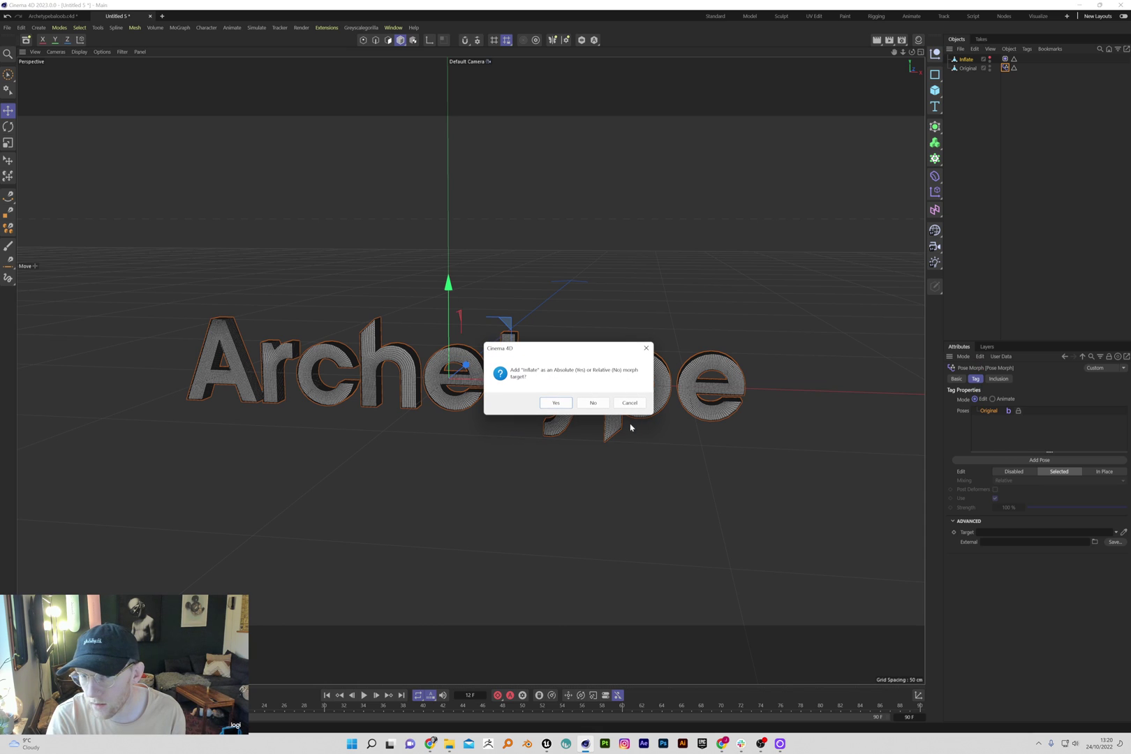
{"action": "key", "text": "Return"}
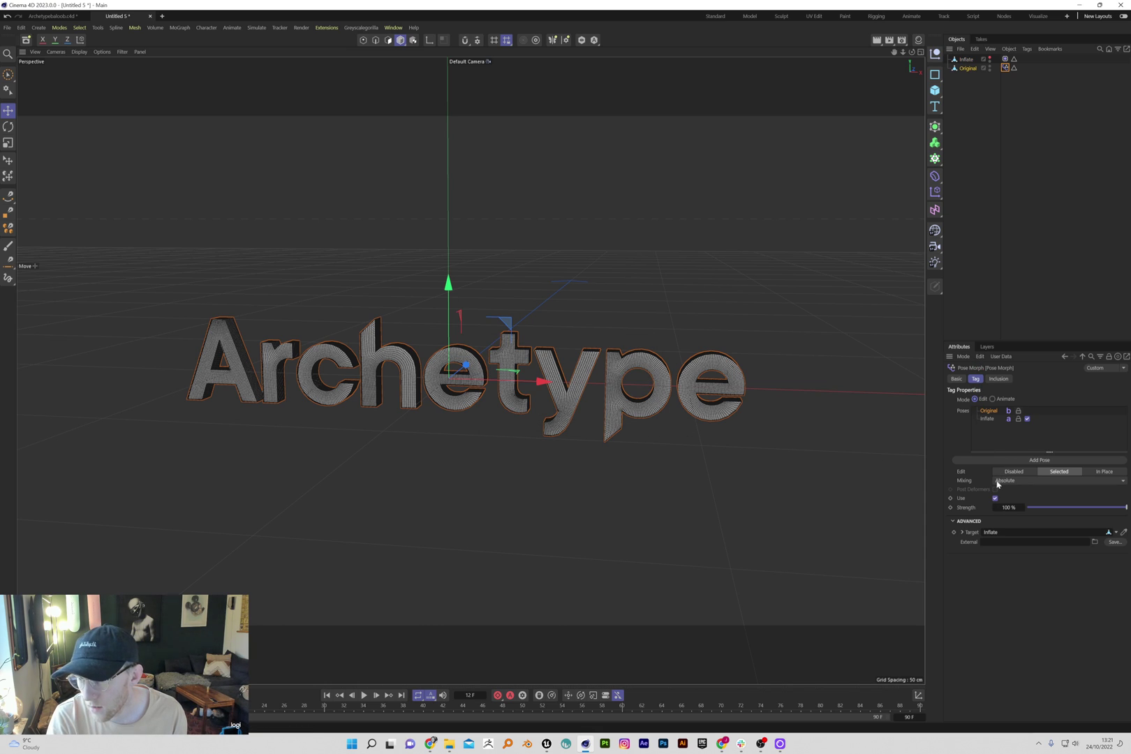
{"action": "left_click", "coordinate": [998, 481]}
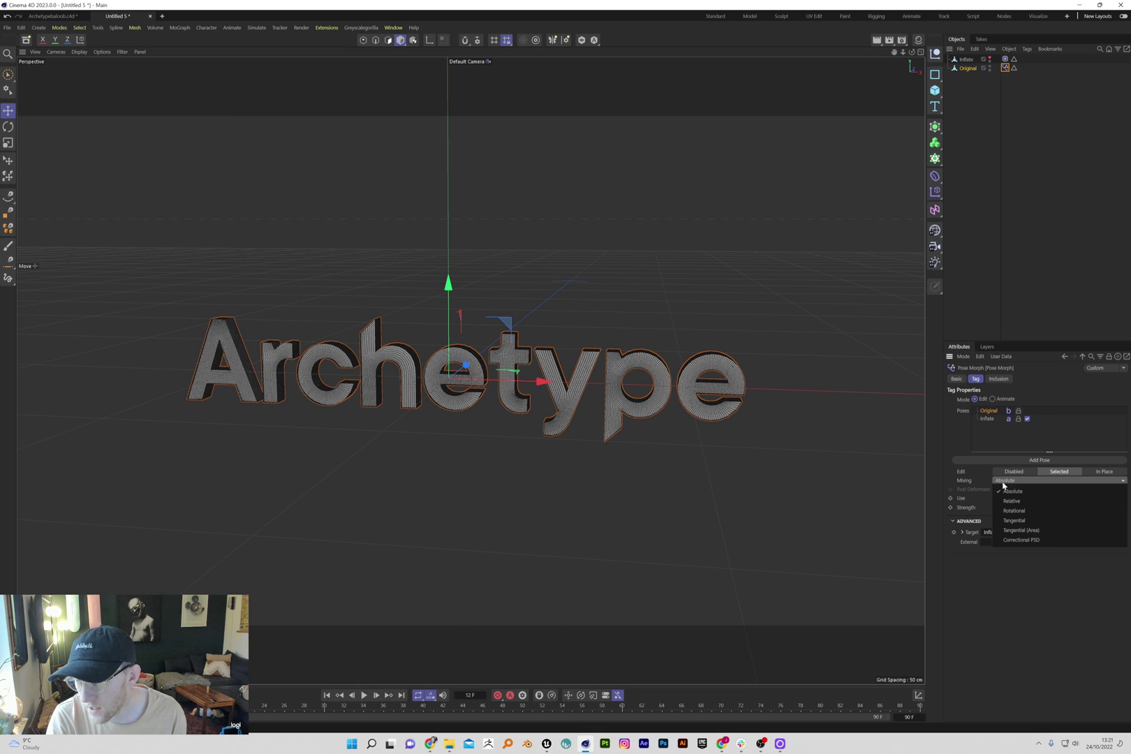
{"action": "left_click", "coordinate": [1050, 532]}
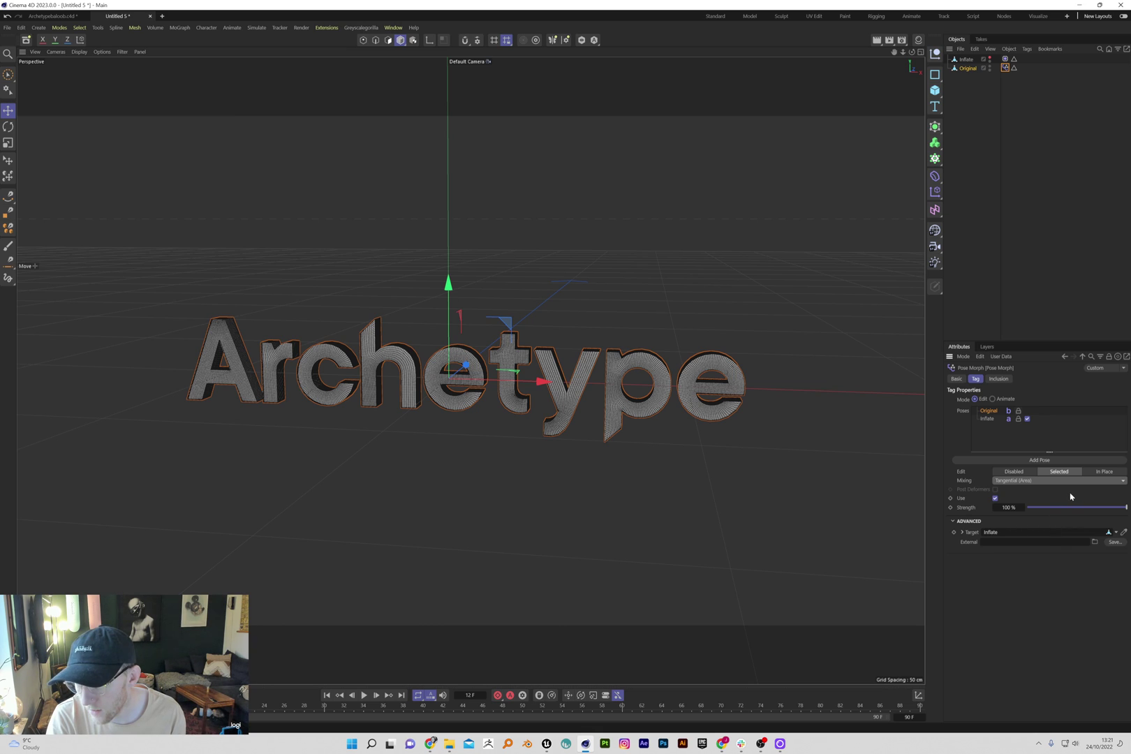
{"action": "left_click", "coordinate": [294, 706]}
{"action": "mouse_move", "coordinate": [1124, 507]}
{"action": "left_mouse_down"}
{"action": "mouse_move", "coordinate": [1014, 507]}
{"action": "mouse_move", "coordinate": [1126, 507]}
{"action": "left_mouse_up"}
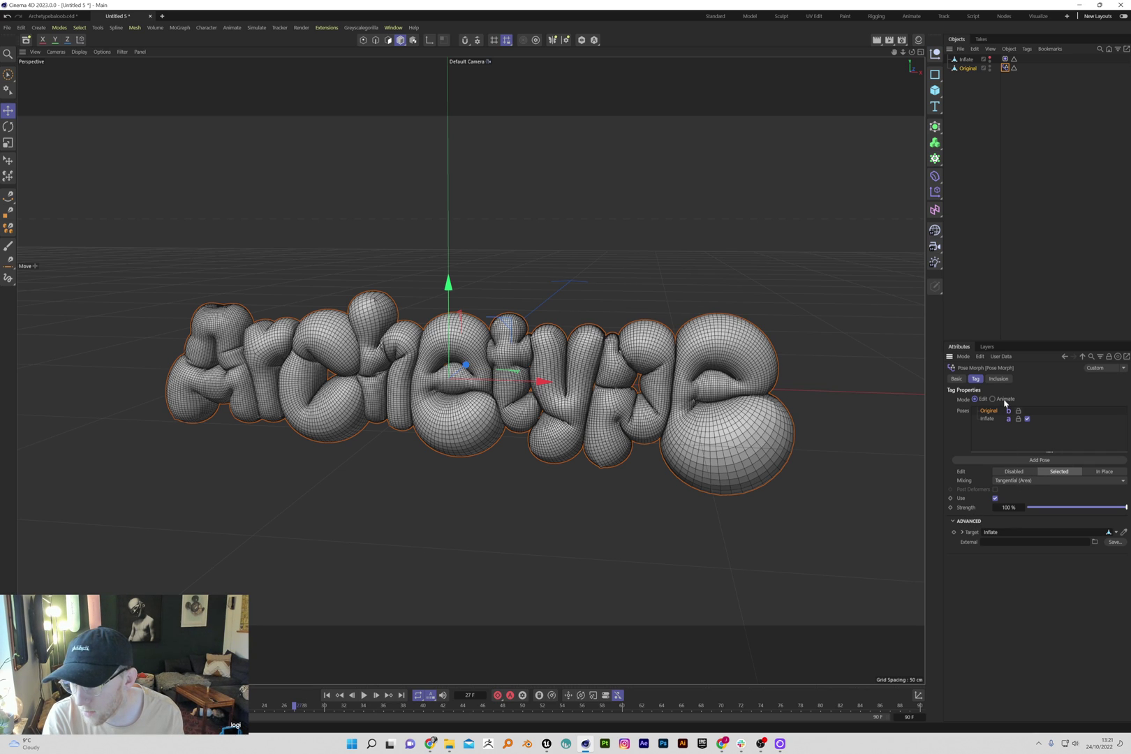
Step: Switch the Pose Morph tag's Mode to Animate
{"action": "left_click", "coordinate": [1003, 399]}
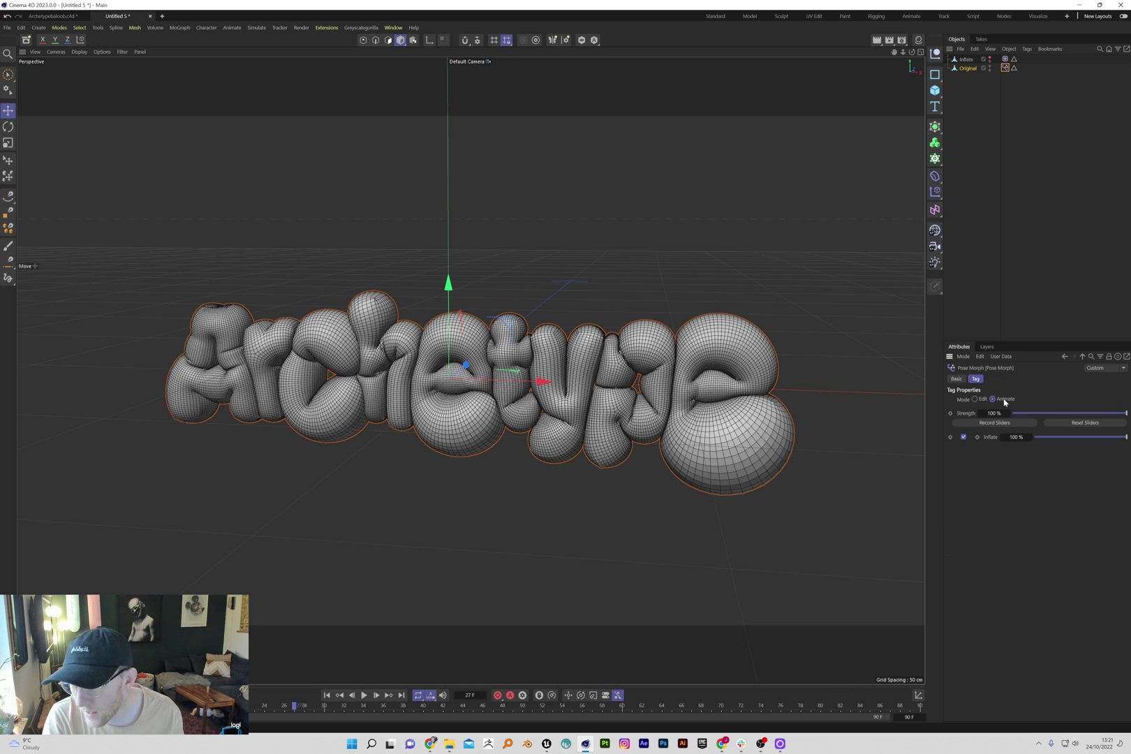
{"action": "right_click", "coordinate": [969, 70]}
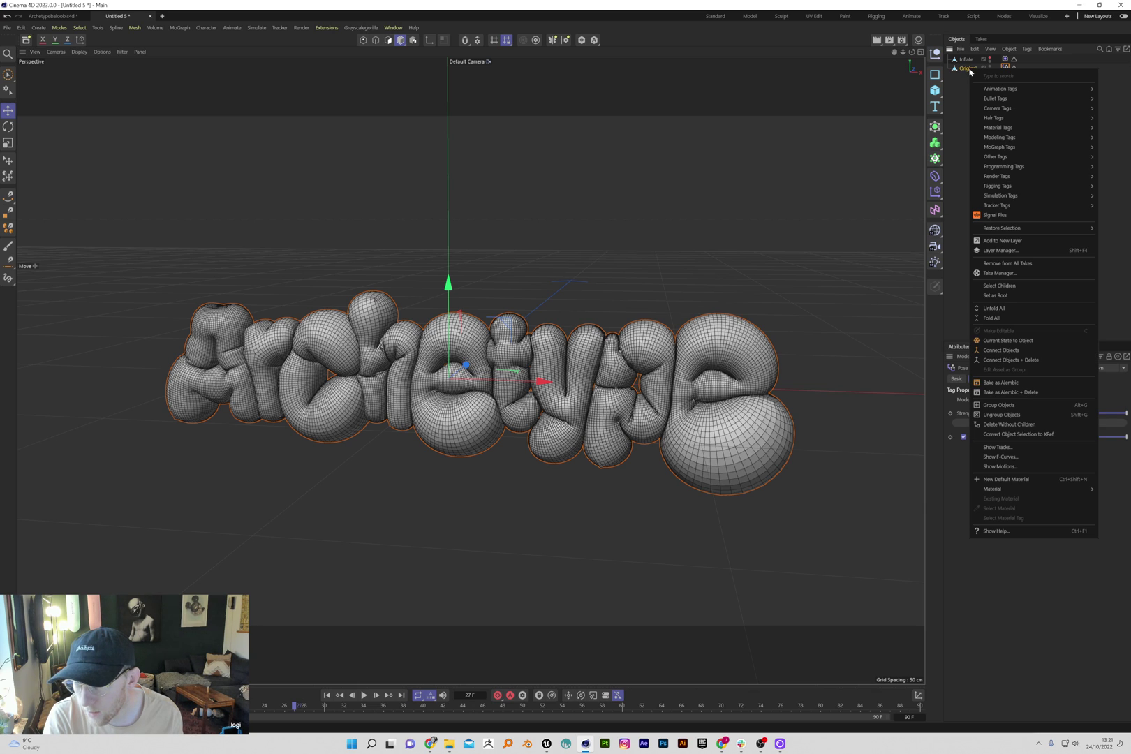
{"action": "key", "text": "Escape"}
Step: Search 'morph' in Commander and add a Morph deformer
{"action": "key", "text": "shift+c"}
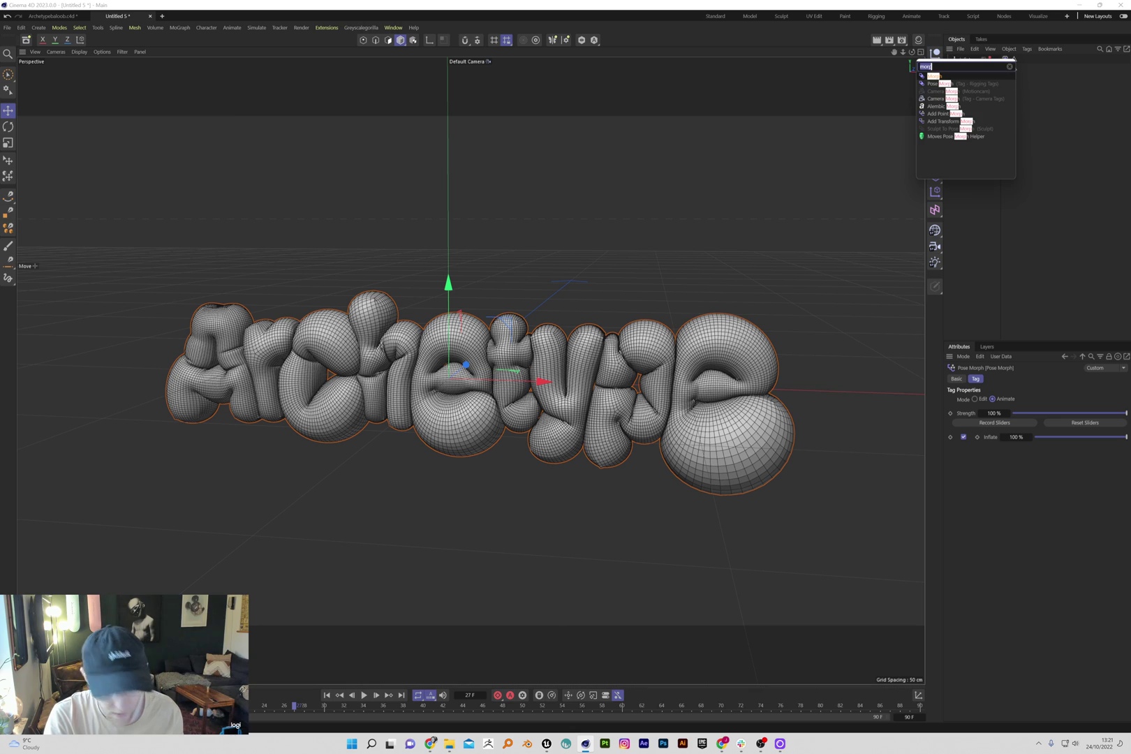
{"action": "type", "text": "pose"}
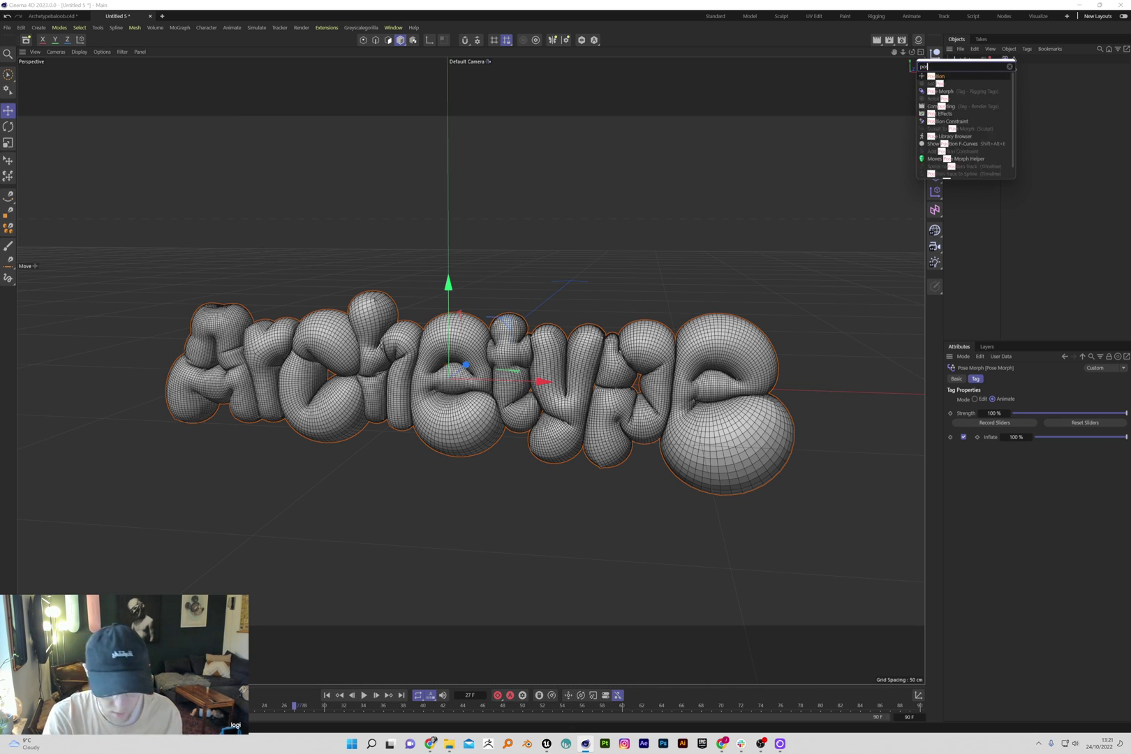
{"action": "key", "text": "BackSpace"}
{"action": "key", "text": "BackSpace"}
{"action": "key", "text": "BackSpace"}
{"action": "type", "text": "morp"}
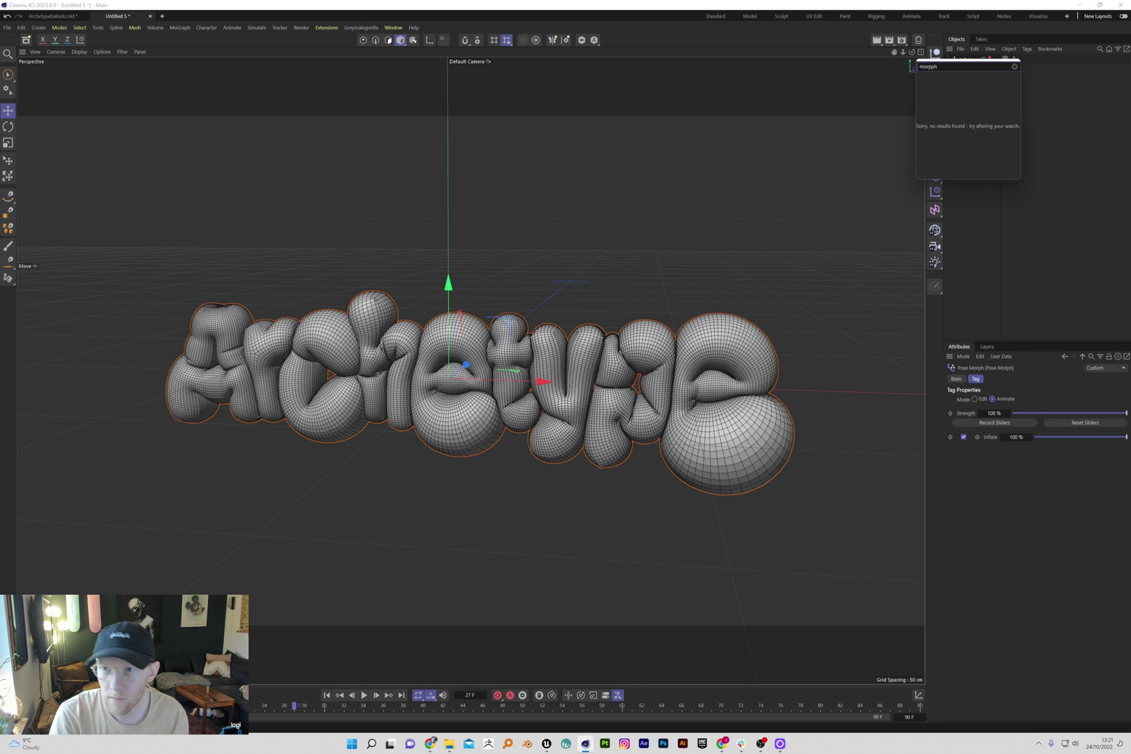
{"action": "type", "text": "ph"}
{"action": "key", "text": "BackSpace"}
{"action": "key", "text": "BackSpace"}
{"action": "key", "text": "BackSpace"}
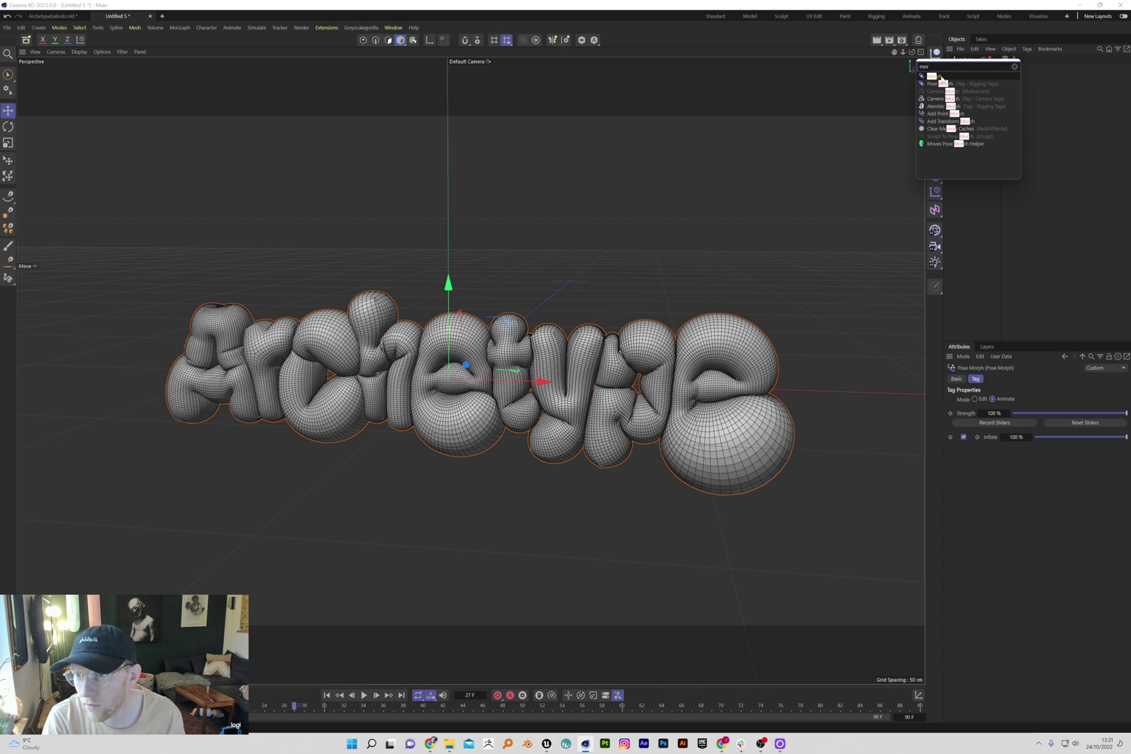
{"action": "left_click", "coordinate": [932, 76]}
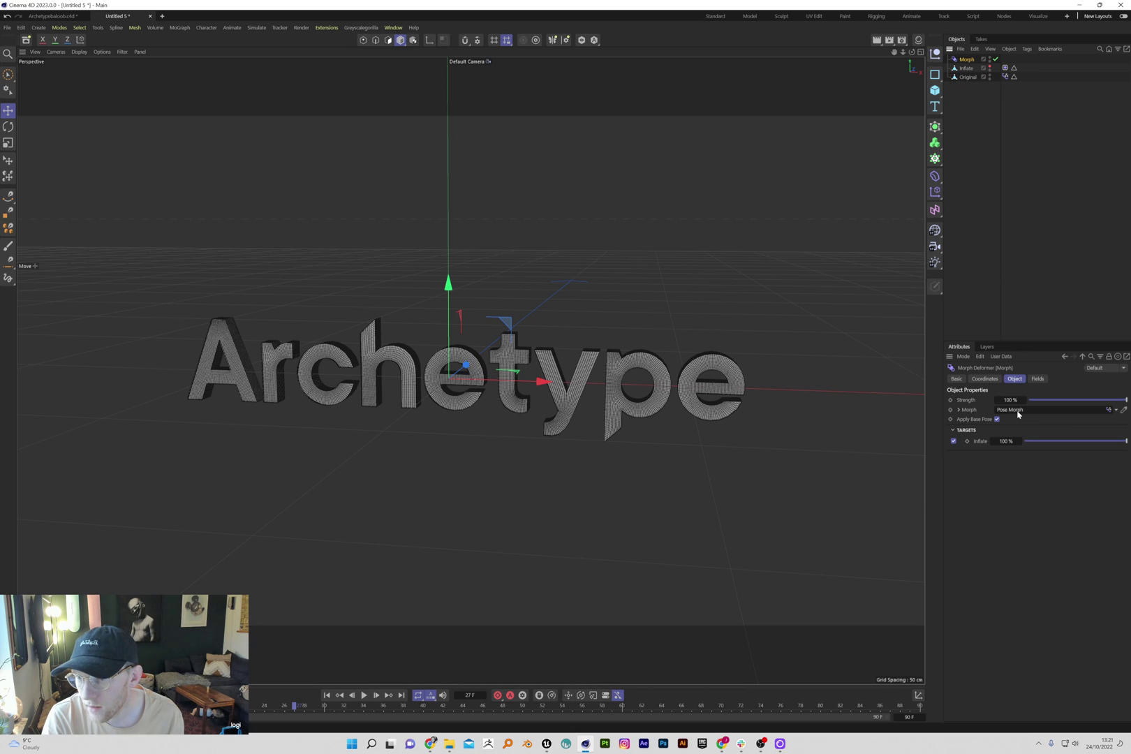
Step: Link Original's Pose Morph tag to the Morph deformer, parent it under Original, test Inflate strength
{"action": "left_click", "coordinate": [1114, 411]}
{"action": "left_click", "coordinate": [1098, 425]}
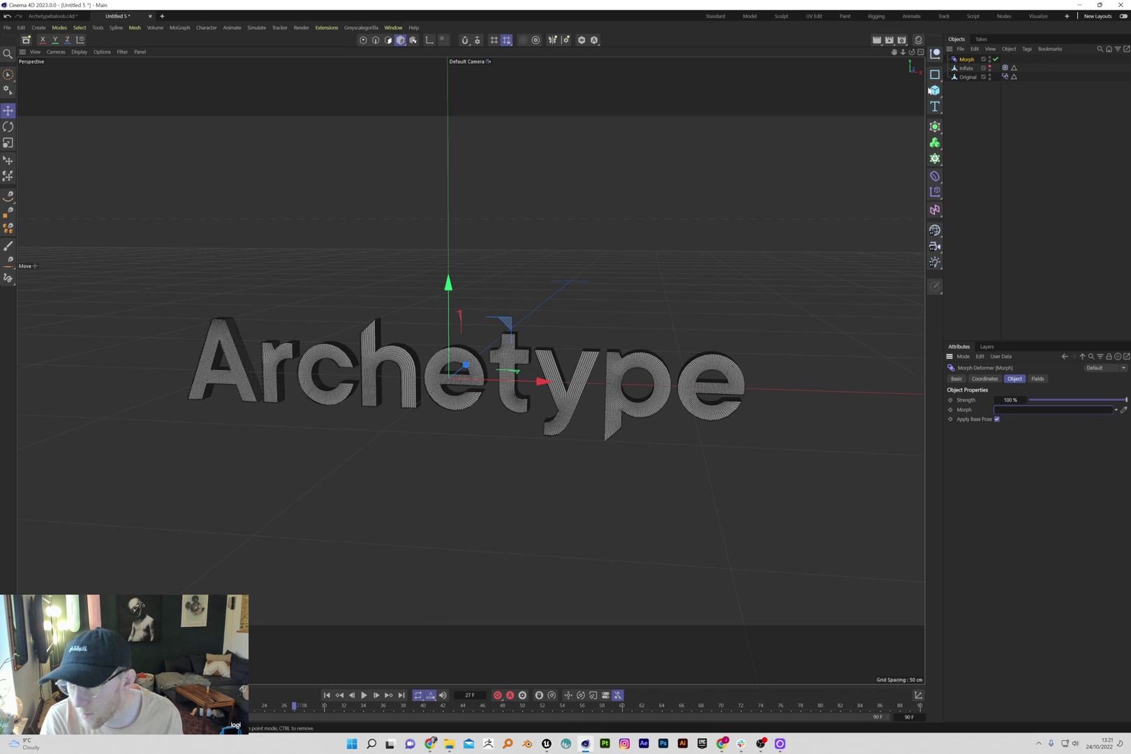
{"action": "left_click", "coordinate": [1005, 77]}
{"action": "left_click_drag", "start_coordinate": [1025, 275], "coordinate": [1041, 410]}
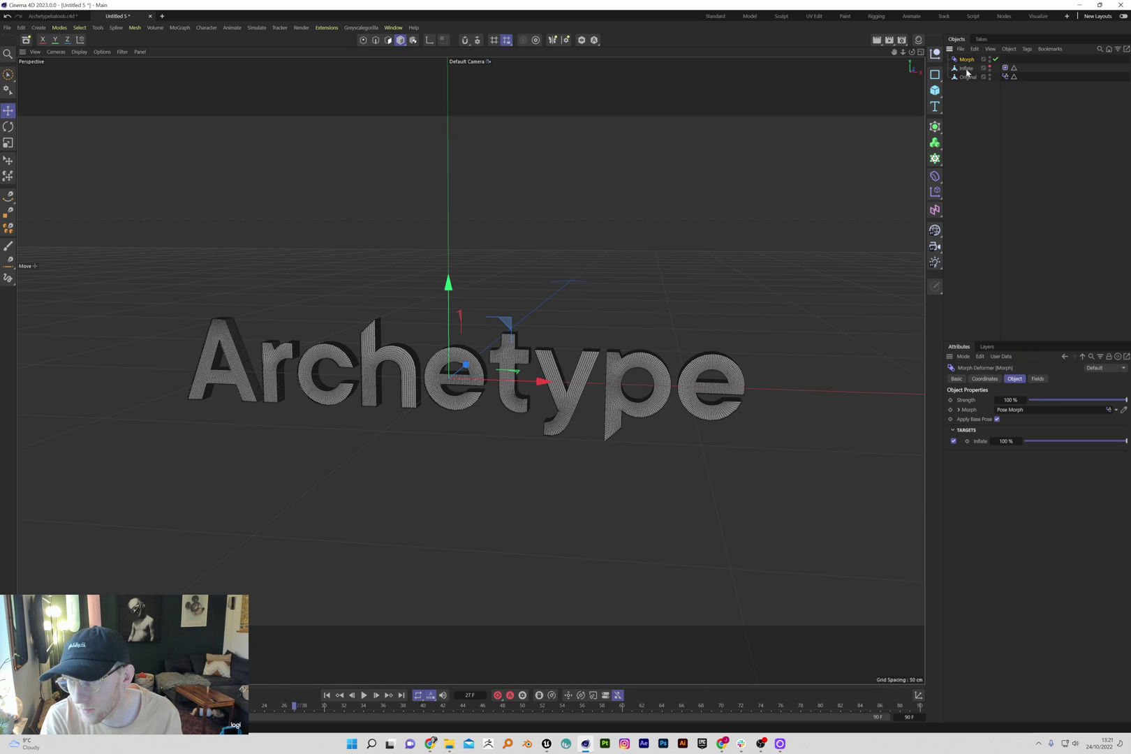
{"action": "left_click_drag", "start_coordinate": [967, 61], "coordinate": [968, 78]}
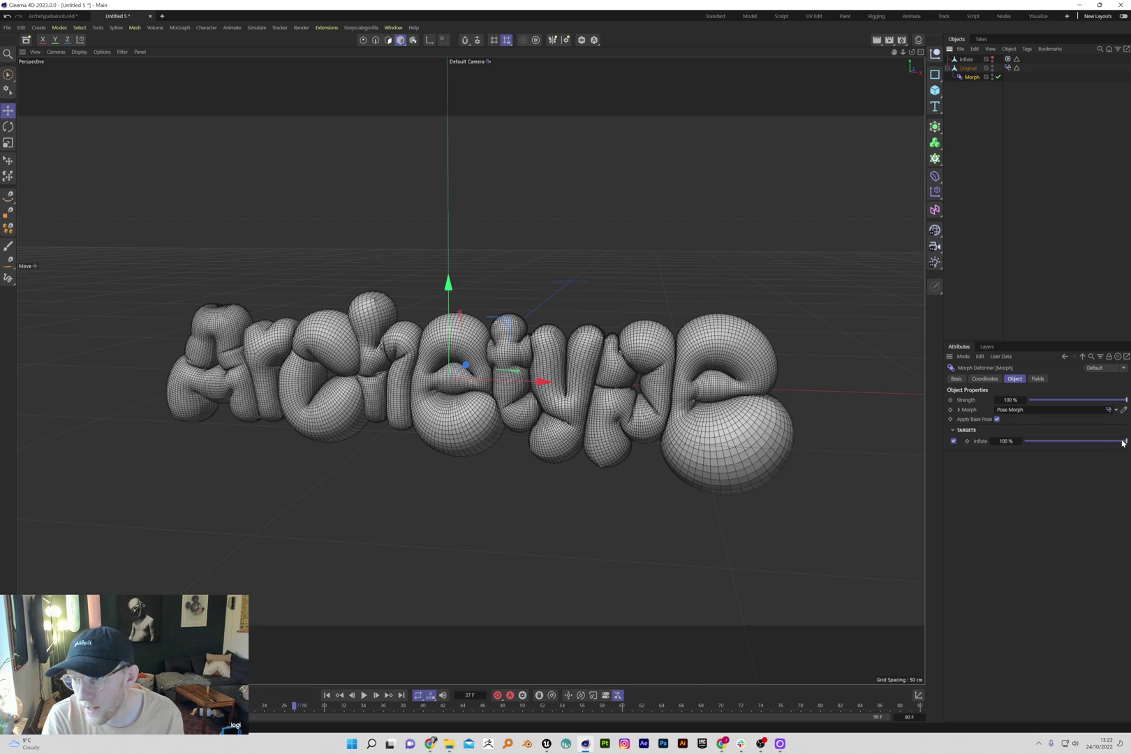
{"action": "mouse_move", "coordinate": [1121, 442]}
{"action": "left_mouse_down"}
{"action": "mouse_move", "coordinate": [1047, 444]}
{"action": "mouse_move", "coordinate": [1126, 440]}
{"action": "left_mouse_up"}
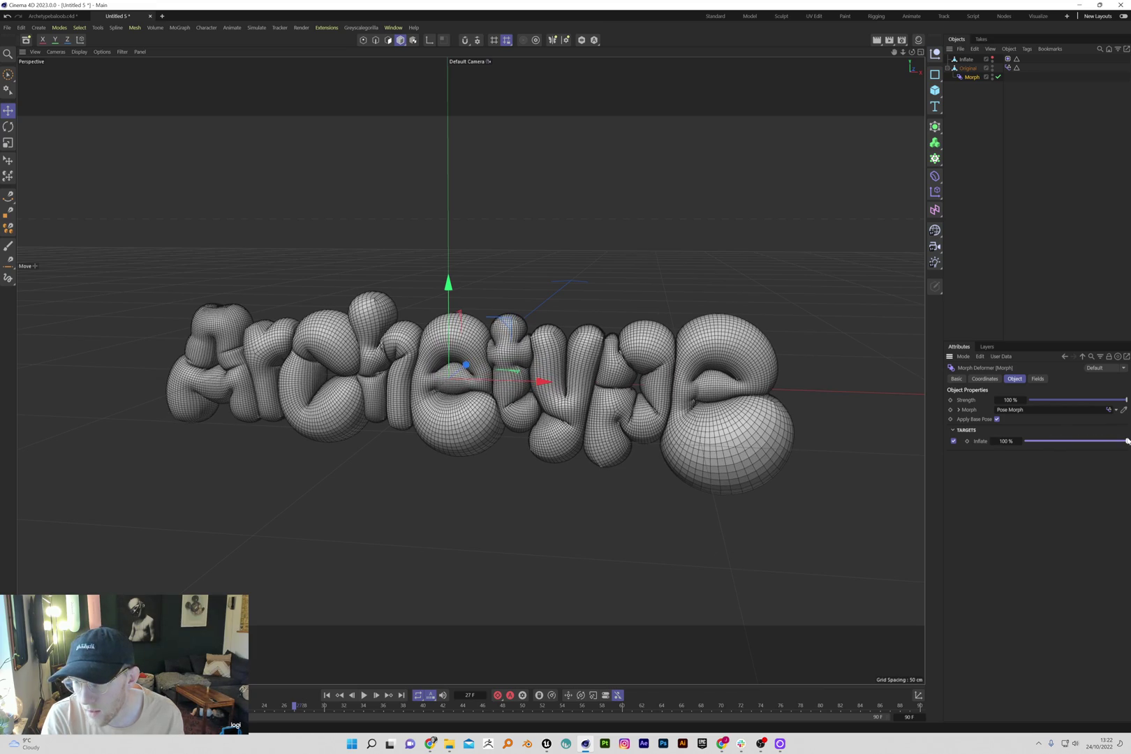
Step: Add a Linear Field to the Morph deformer with X- direction and 20 cm length
{"action": "left_click", "coordinate": [1037, 379]}
{"action": "left_click", "coordinate": [967, 468]}
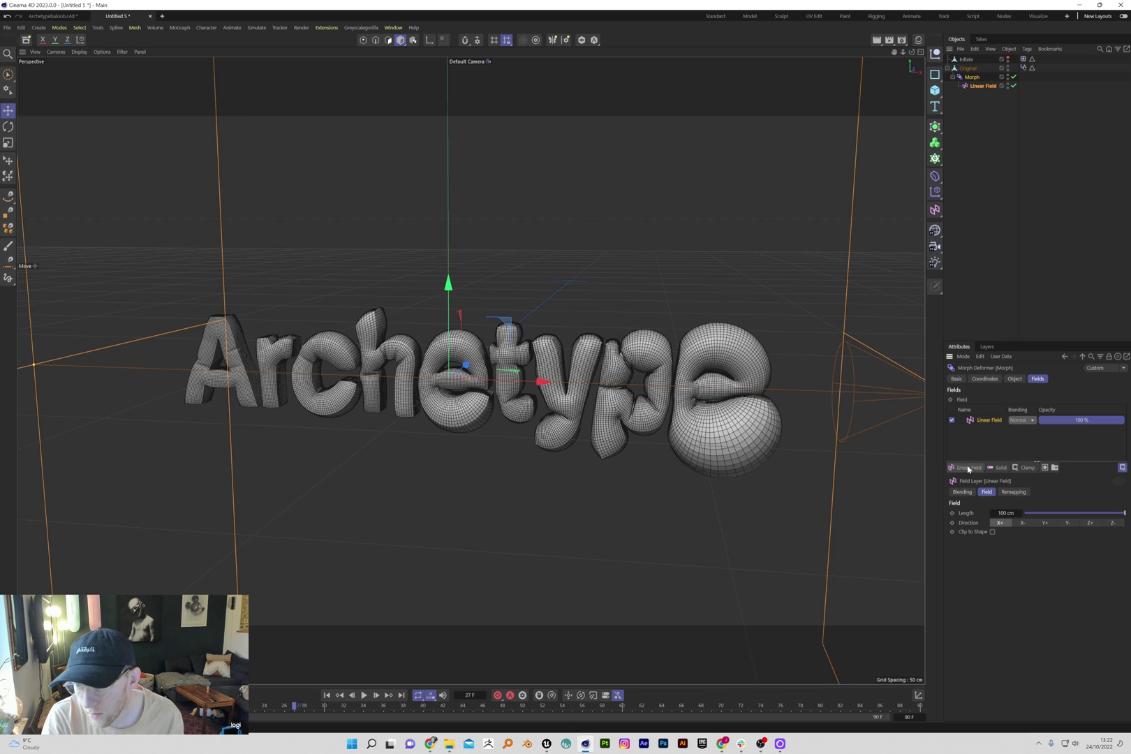
{"action": "left_click_drag", "start_coordinate": [1093, 517], "coordinate": [1062, 514]}
{"action": "left_click", "coordinate": [1023, 523]}
{"action": "left_click", "coordinate": [1044, 513]}
Step: Slide the Linear Field past the left of the text and rewind the timeline
{"action": "left_click_drag", "start_coordinate": [543, 382], "coordinate": [470, 477]}
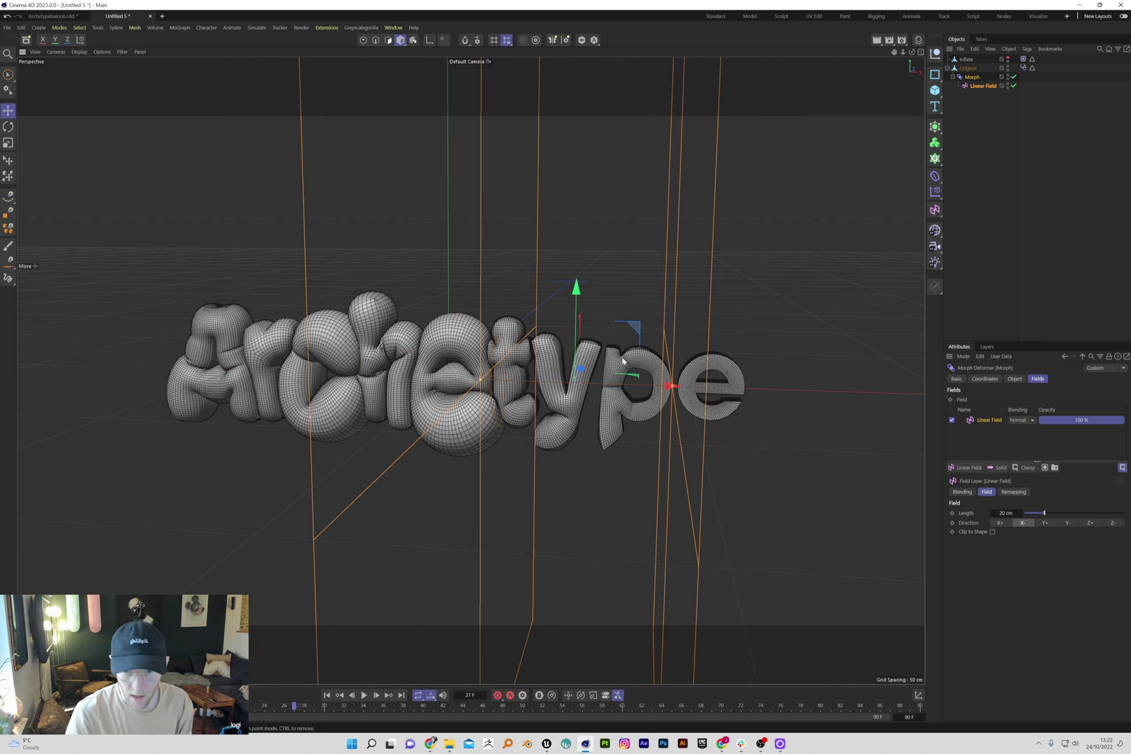
{"action": "left_click_drag", "start_coordinate": [670, 386], "coordinate": [196, 370]}
{"action": "left_click", "coordinate": [980, 85]}
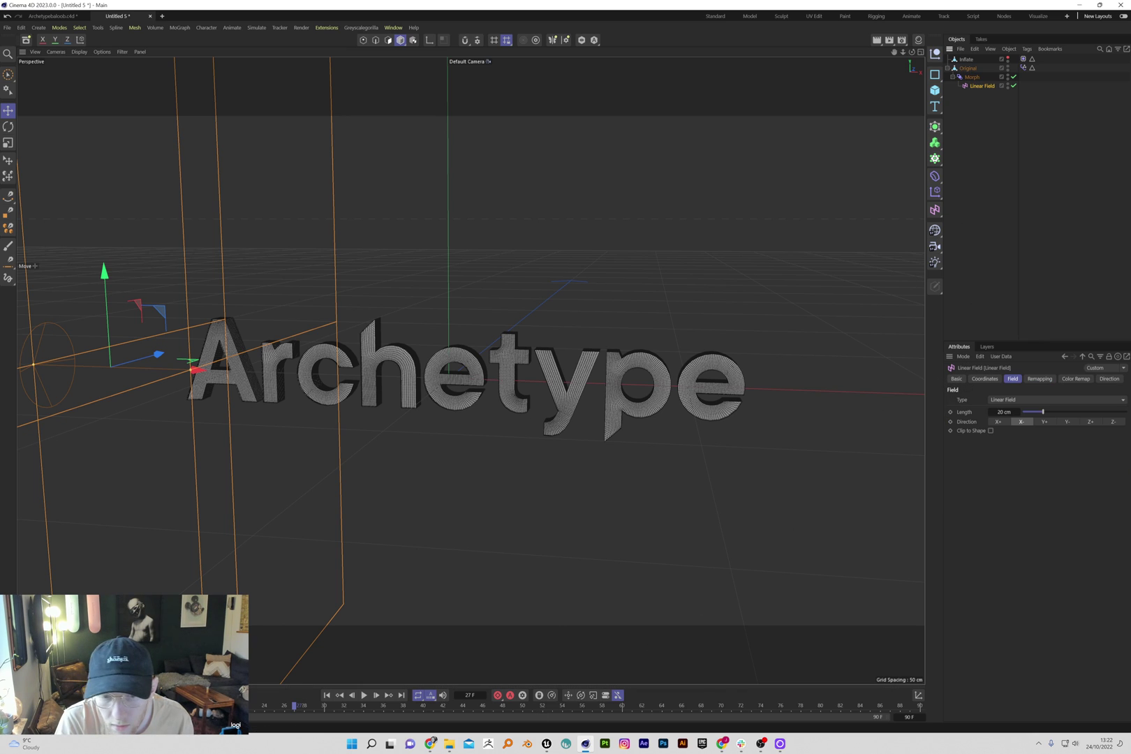
{"action": "left_click_drag", "start_coordinate": [297, 708], "coordinate": [257, 714]}
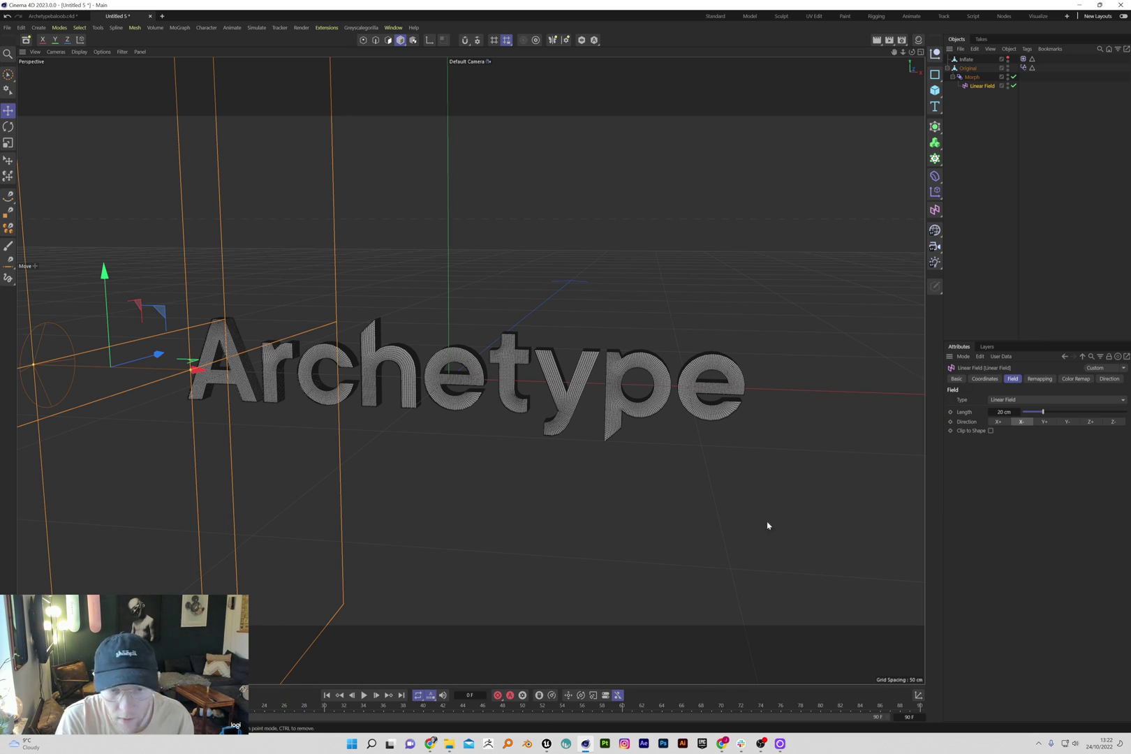
Step: Keyframe the Linear Field's P.X at its start and again after sliding it right to 91.8036 cm
{"action": "left_click", "coordinate": [985, 378]}
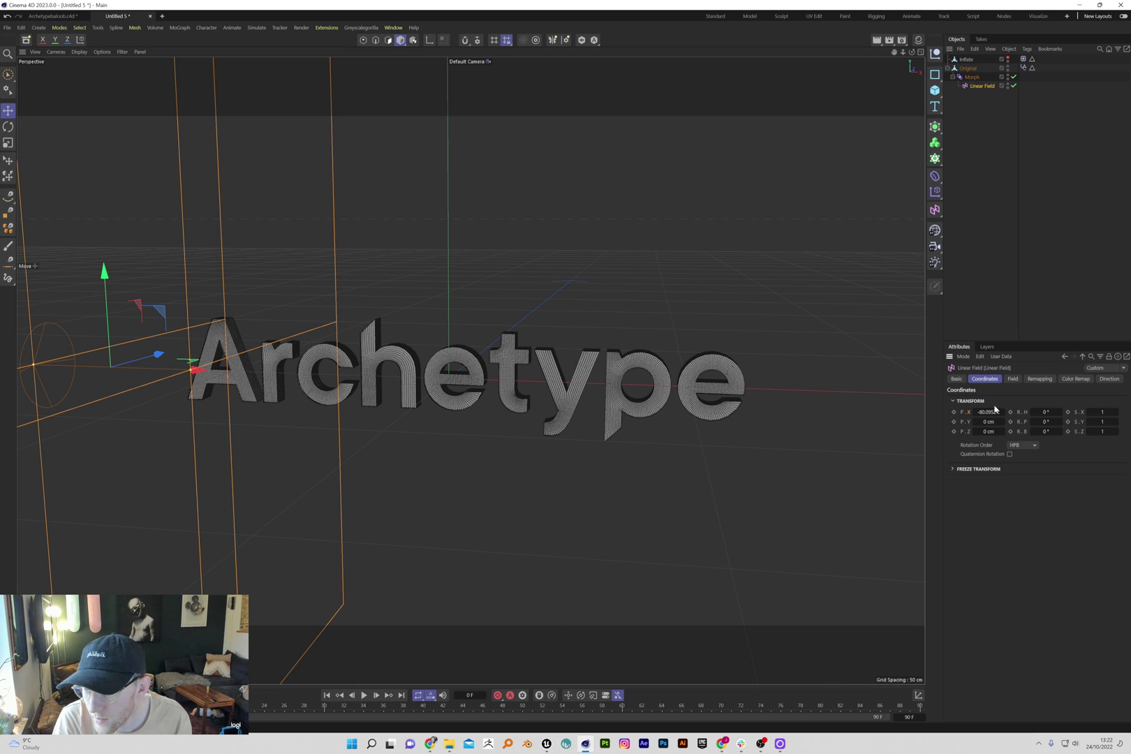
{"action": "left_click", "coordinate": [954, 412]}
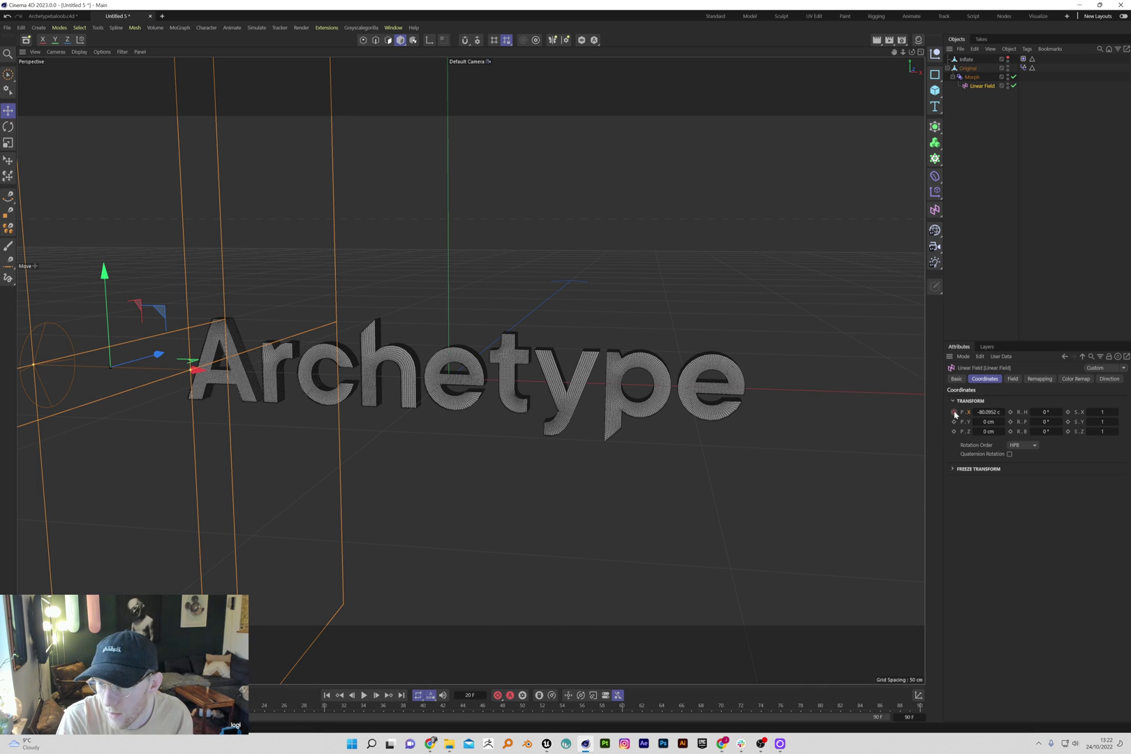
{"action": "left_click_drag", "start_coordinate": [192, 371], "coordinate": [953, 392]}
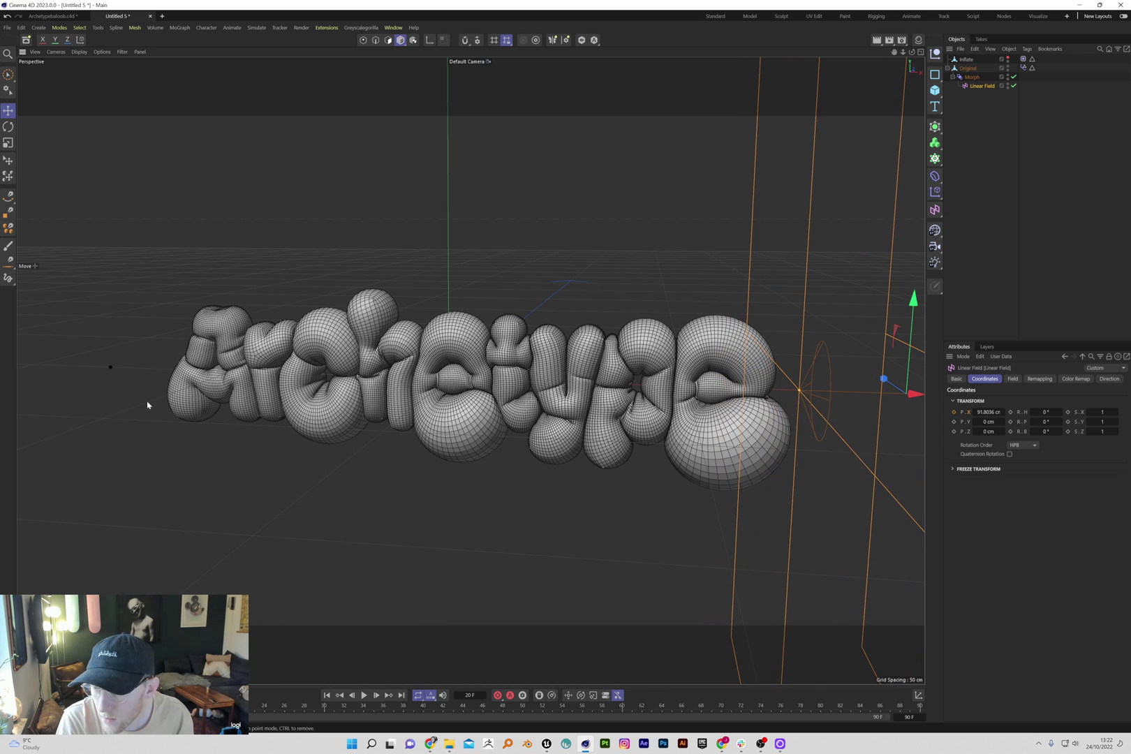
{"action": "left_click", "coordinate": [953, 413]}
Step: Play the animation from frame 0 to watch the letters inflate one after another
{"action": "left_click", "coordinate": [327, 695]}
{"action": "left_click", "coordinate": [363, 696]}
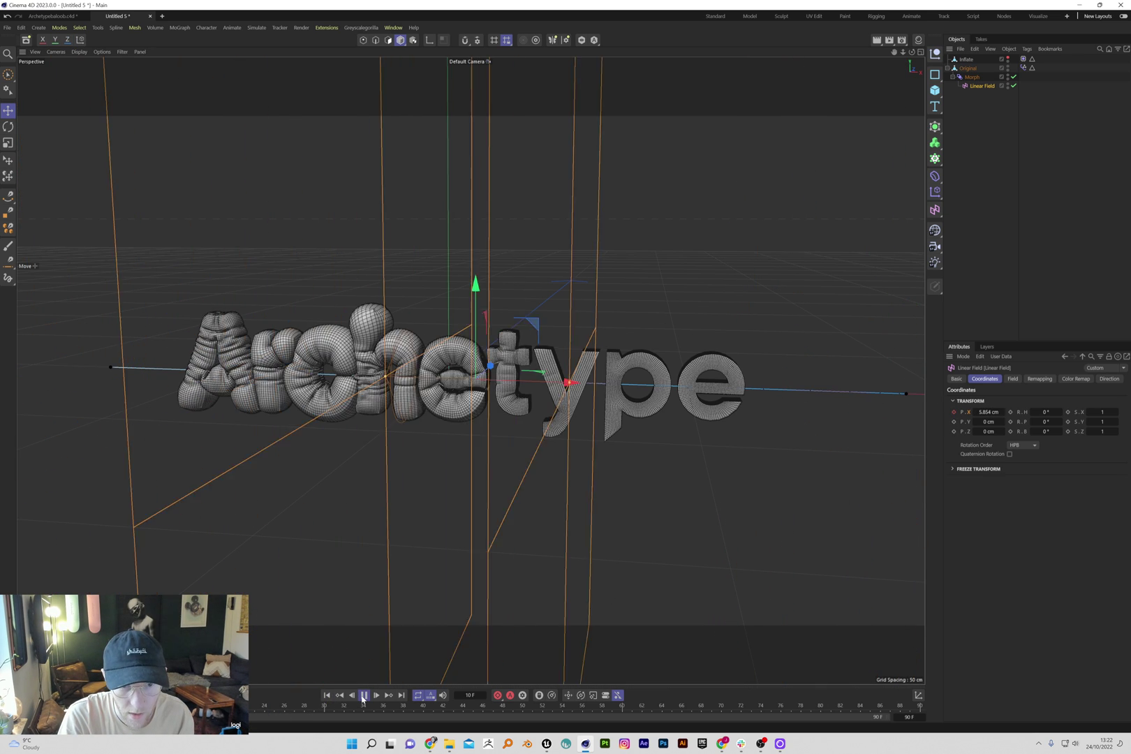
{"action": "left_click", "coordinate": [363, 695]}
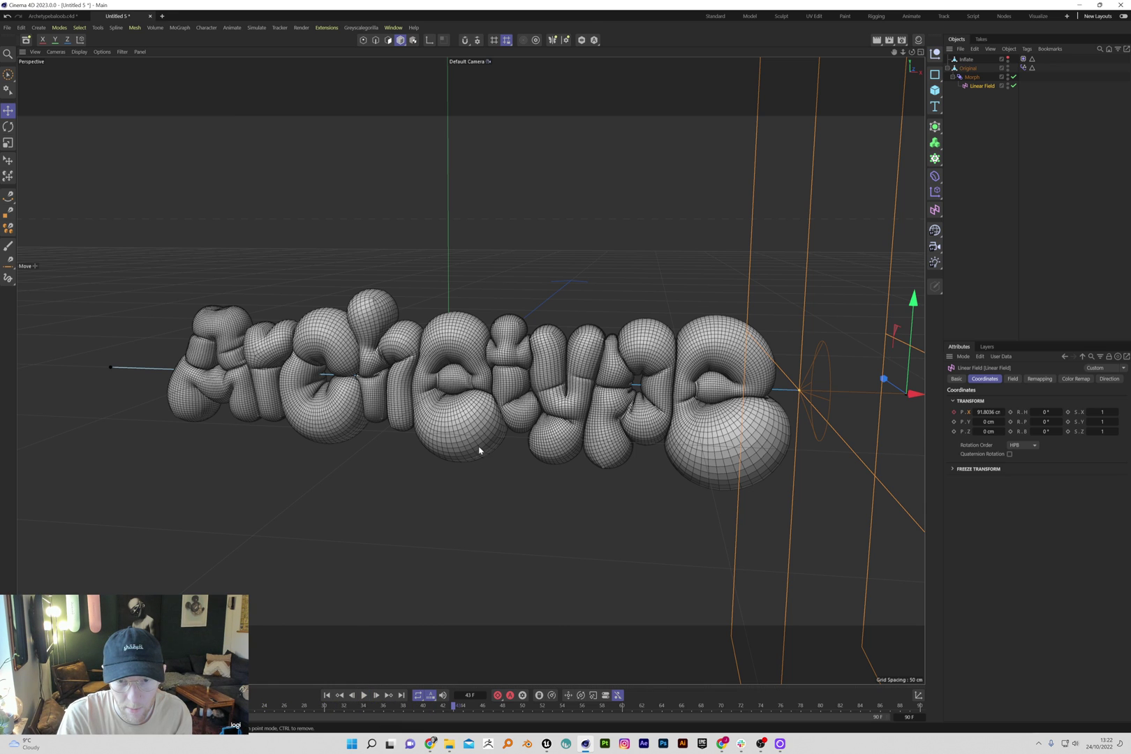
{"action": "left_click_drag", "start_coordinate": [479, 449], "coordinate": [538, 484], "text": "alt"}
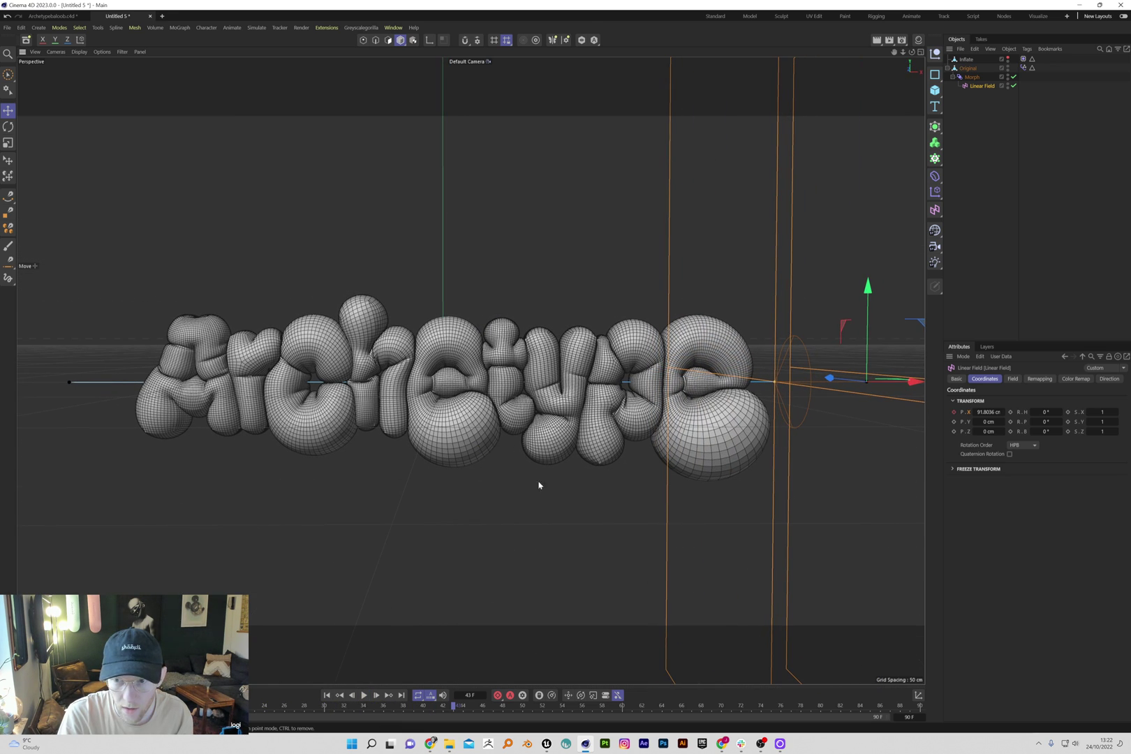
{"action": "left_click", "coordinate": [327, 696]}
{"action": "left_click", "coordinate": [364, 695]}
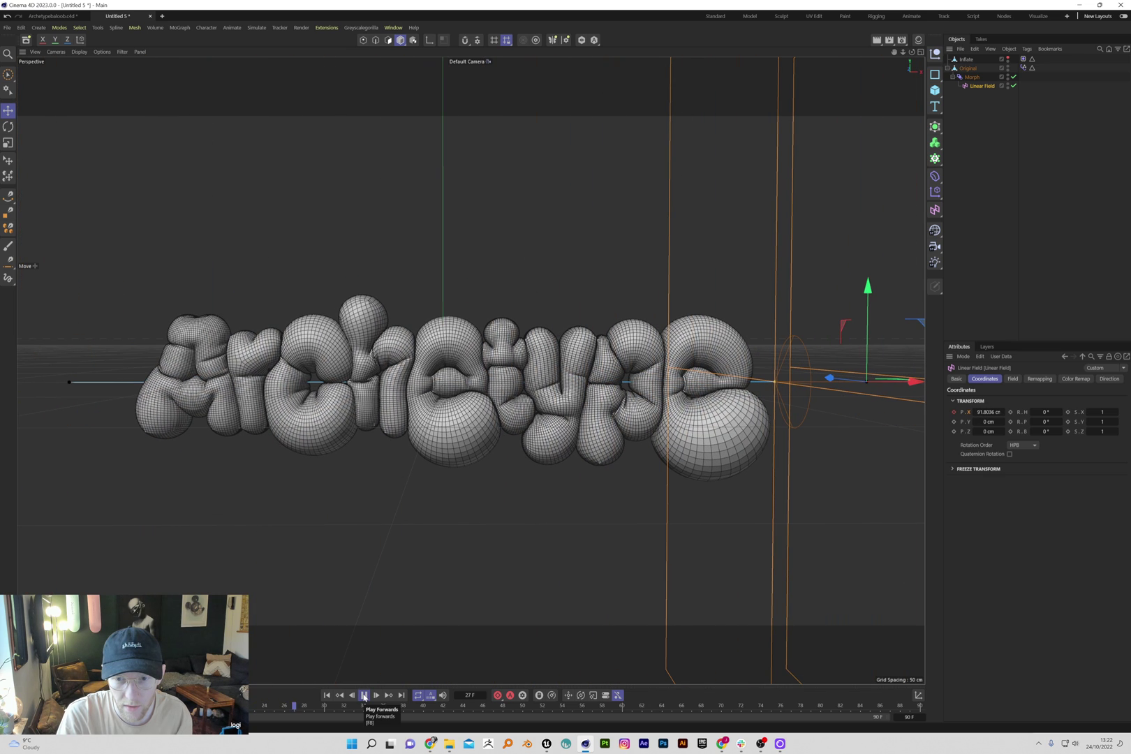
{"action": "left_click", "coordinate": [363, 696]}
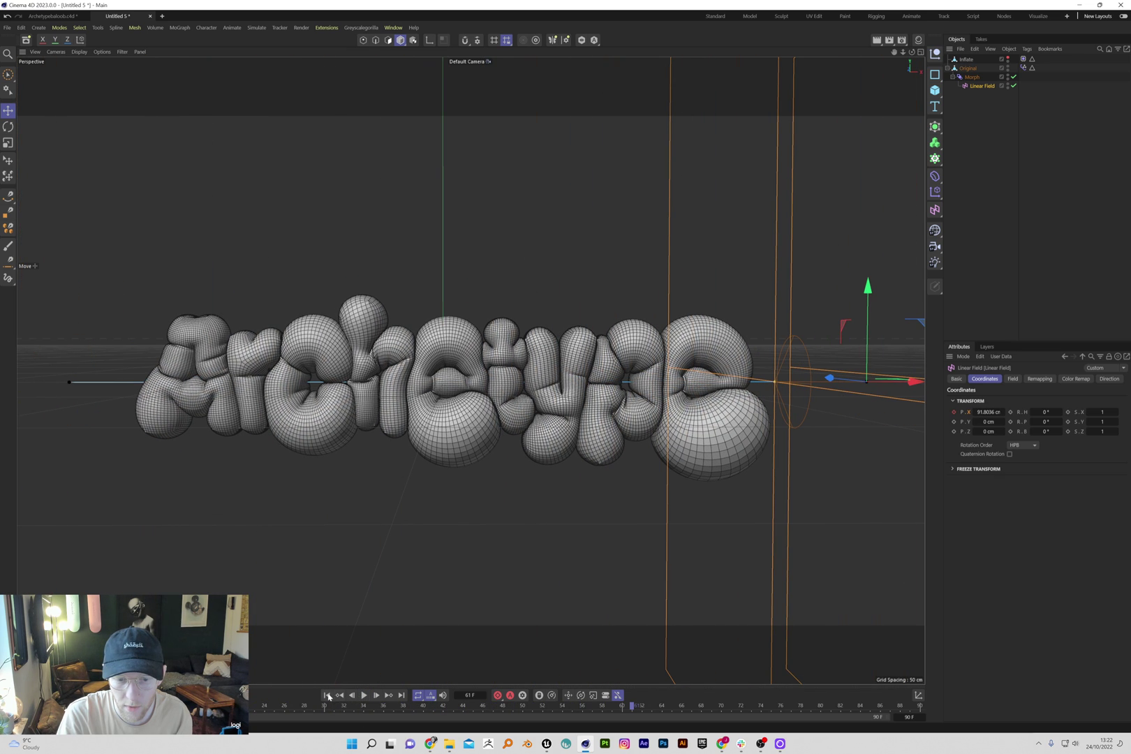
{"action": "left_click", "coordinate": [326, 696]}
{"action": "left_click", "coordinate": [363, 695]}
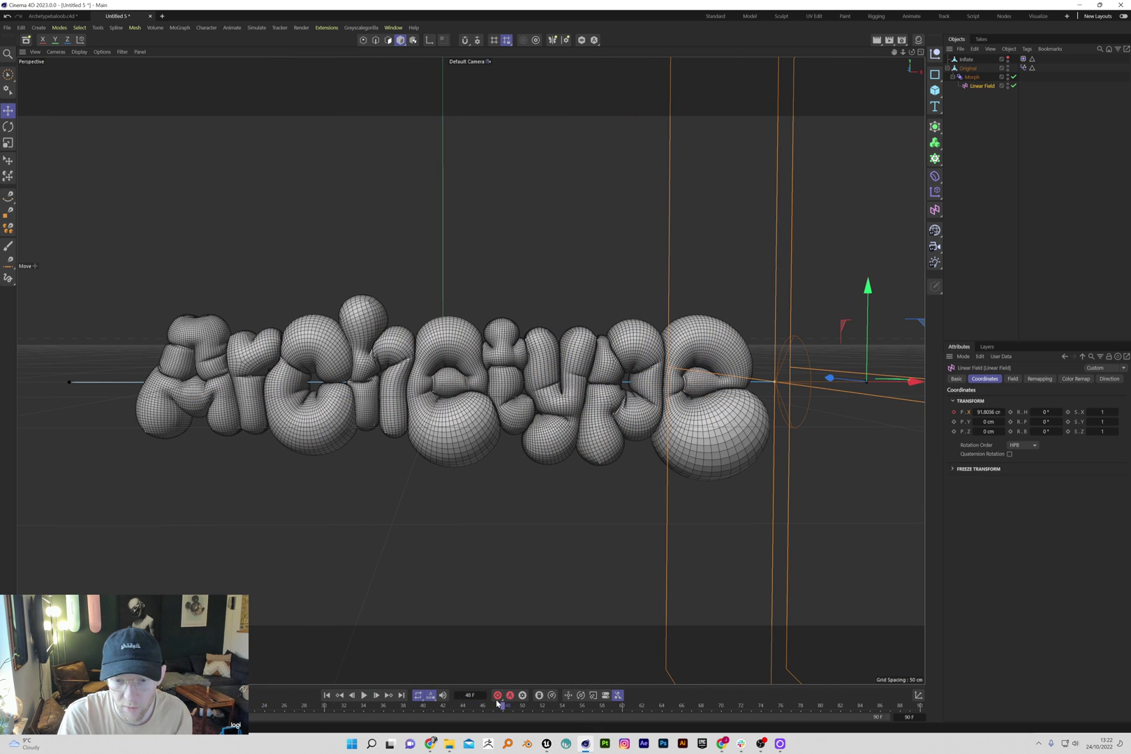
Step: Raise the Inflate cloth text about 39 cm above the original Archetype text
{"action": "left_click", "coordinate": [966, 58]}
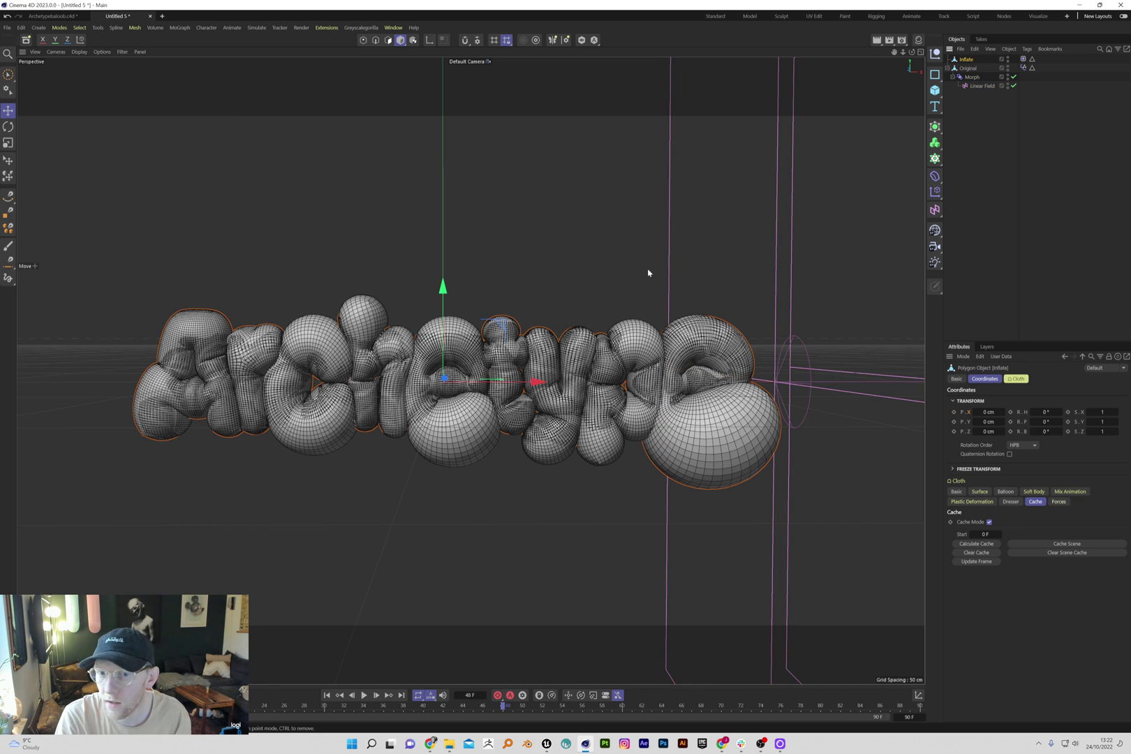
{"action": "left_click_drag", "start_coordinate": [450, 293], "coordinate": [486, 110]}
{"action": "middle_click_drag", "start_coordinate": [482, 175], "coordinate": [479, 249], "text": "alt"}
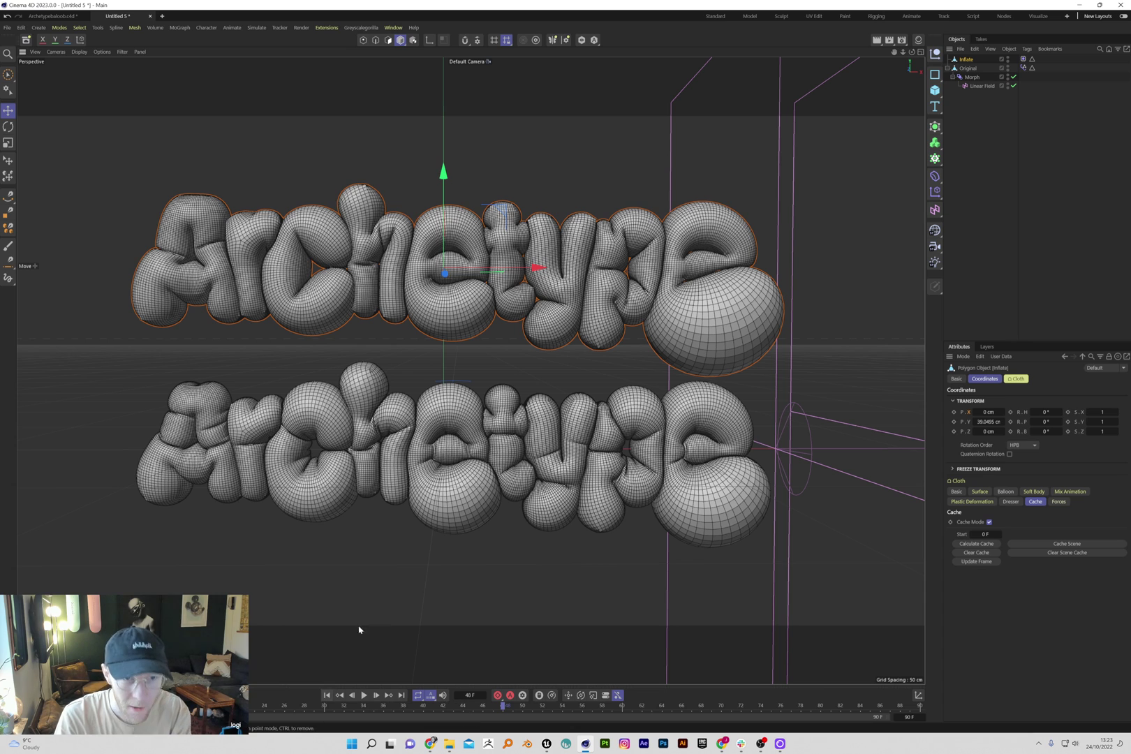
Step: Play the Archetypebaloob.c4d reference scene, then play Untitled 5 for comparison
{"action": "left_click", "coordinate": [52, 15]}
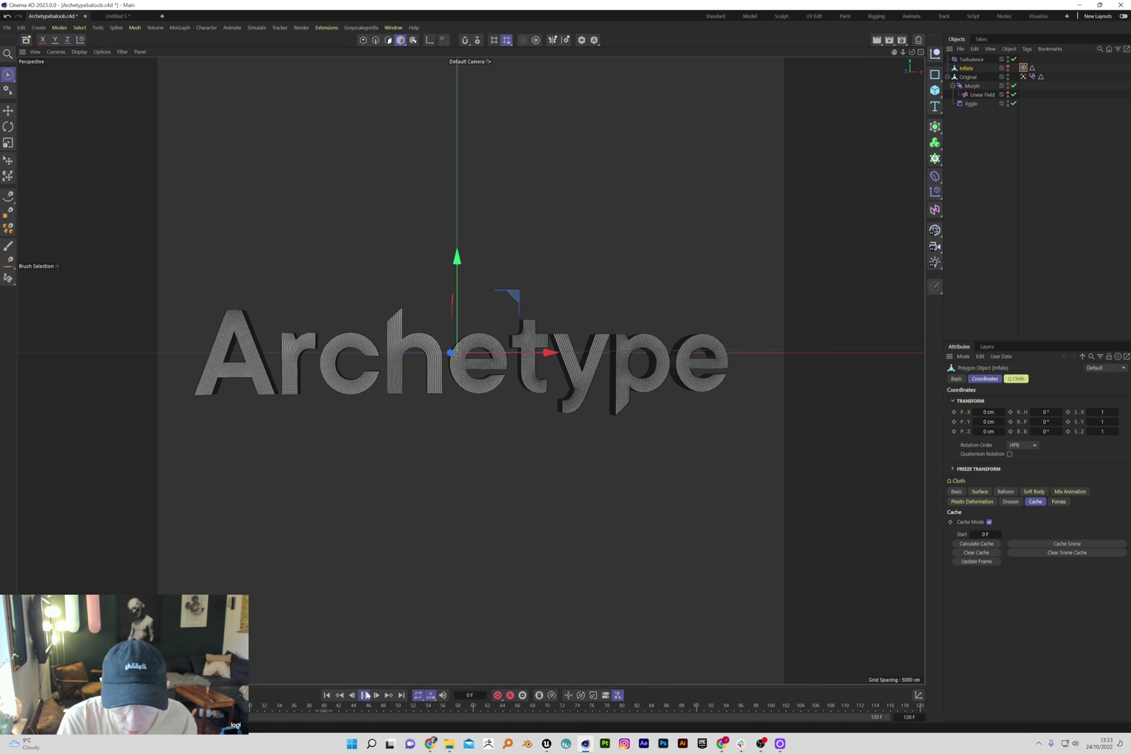
{"action": "left_click", "coordinate": [364, 695]}
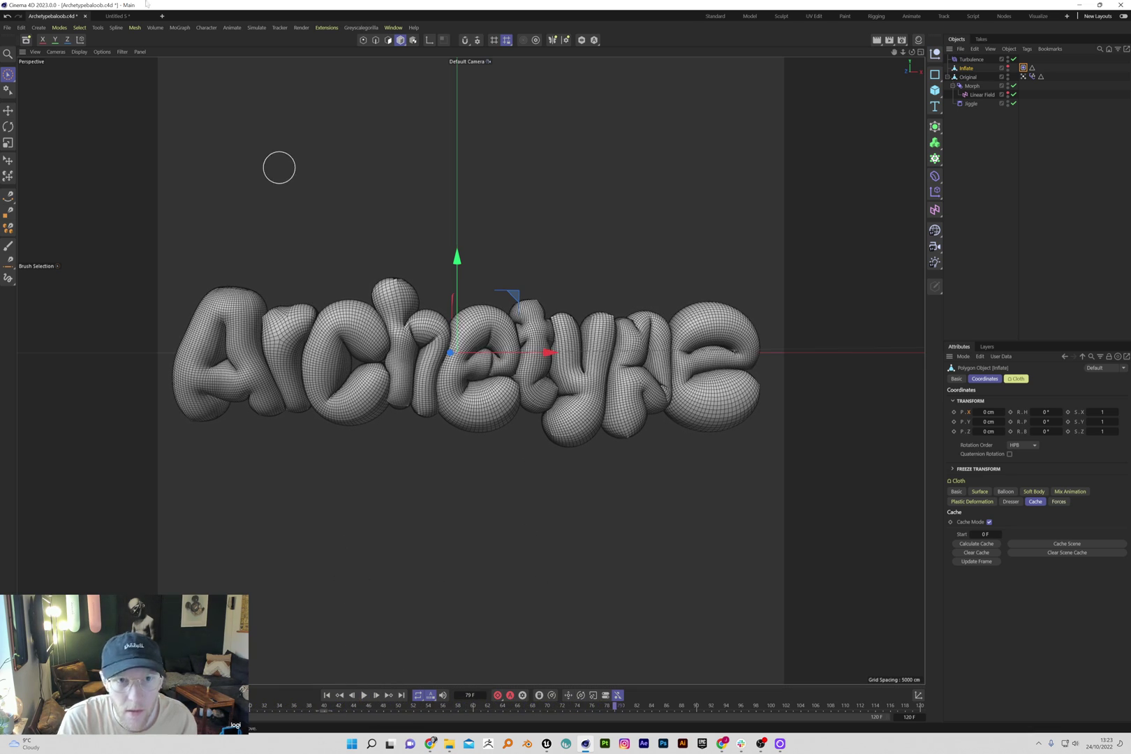
{"action": "left_click", "coordinate": [117, 15]}
{"action": "key", "text": "F8"}
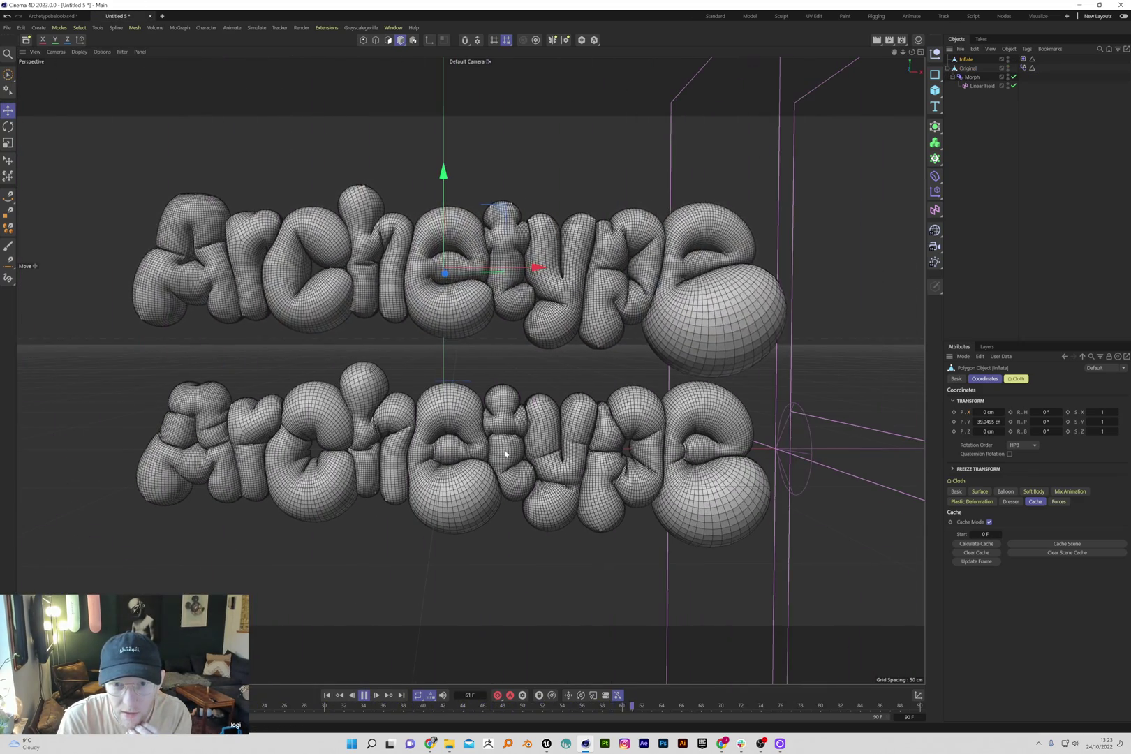
Step: Add a Jiggle deformer under Original beside the Morph deformer, with Strength at 0%
{"action": "left_click", "coordinate": [364, 695]}
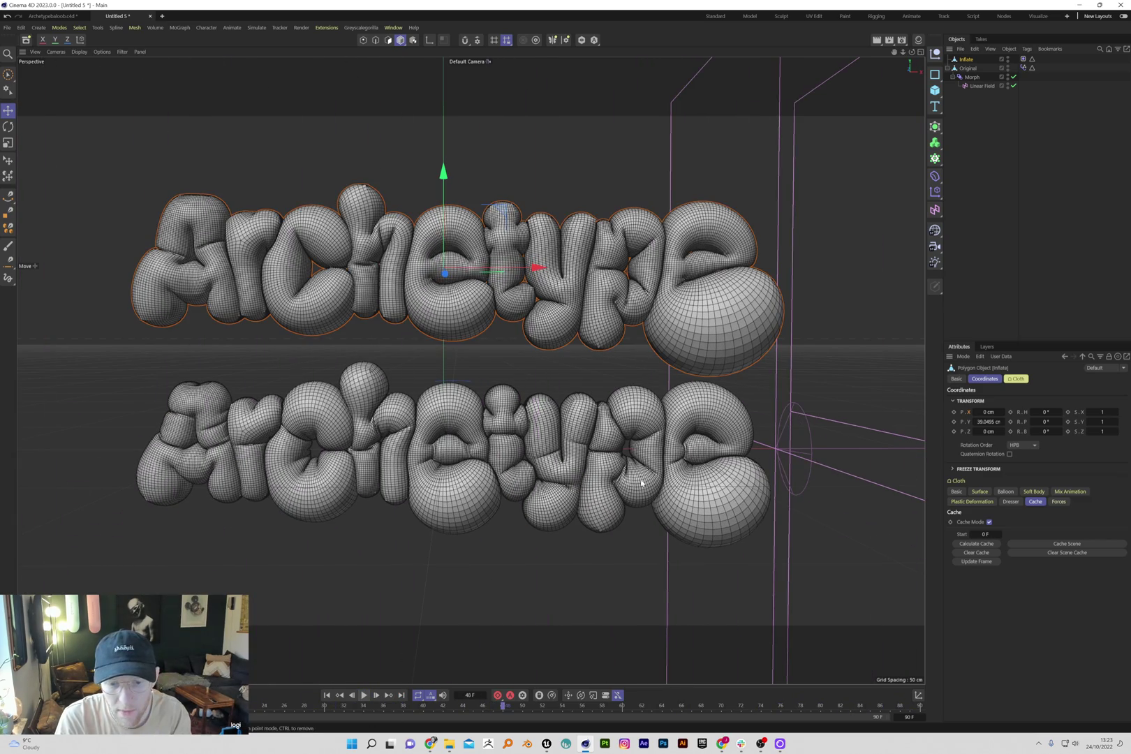
{"action": "right_click", "coordinate": [968, 68]}
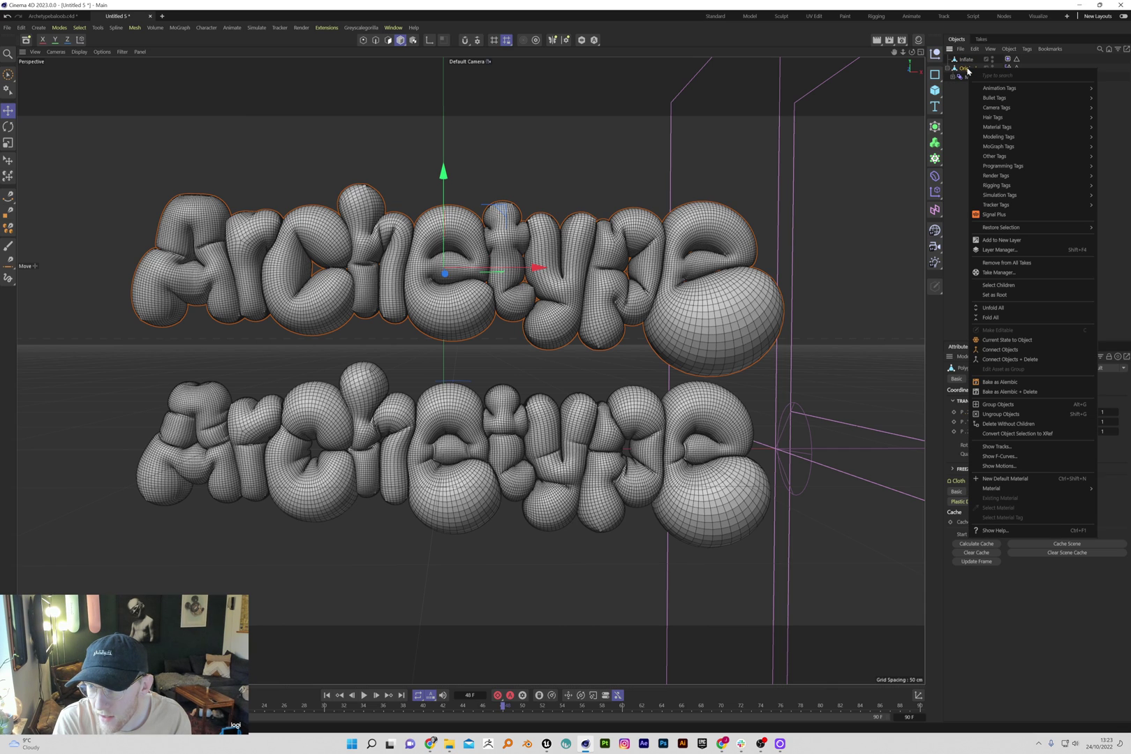
{"action": "left_click", "coordinate": [935, 177]}
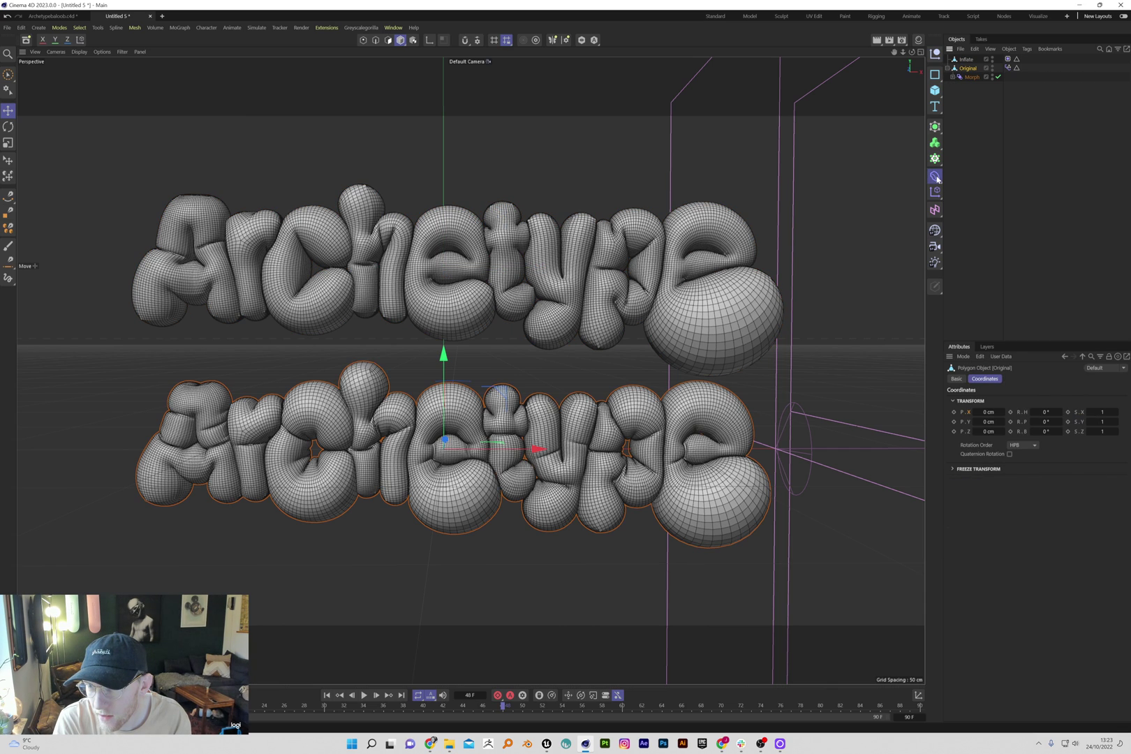
{"action": "left_click", "coordinate": [935, 177]}
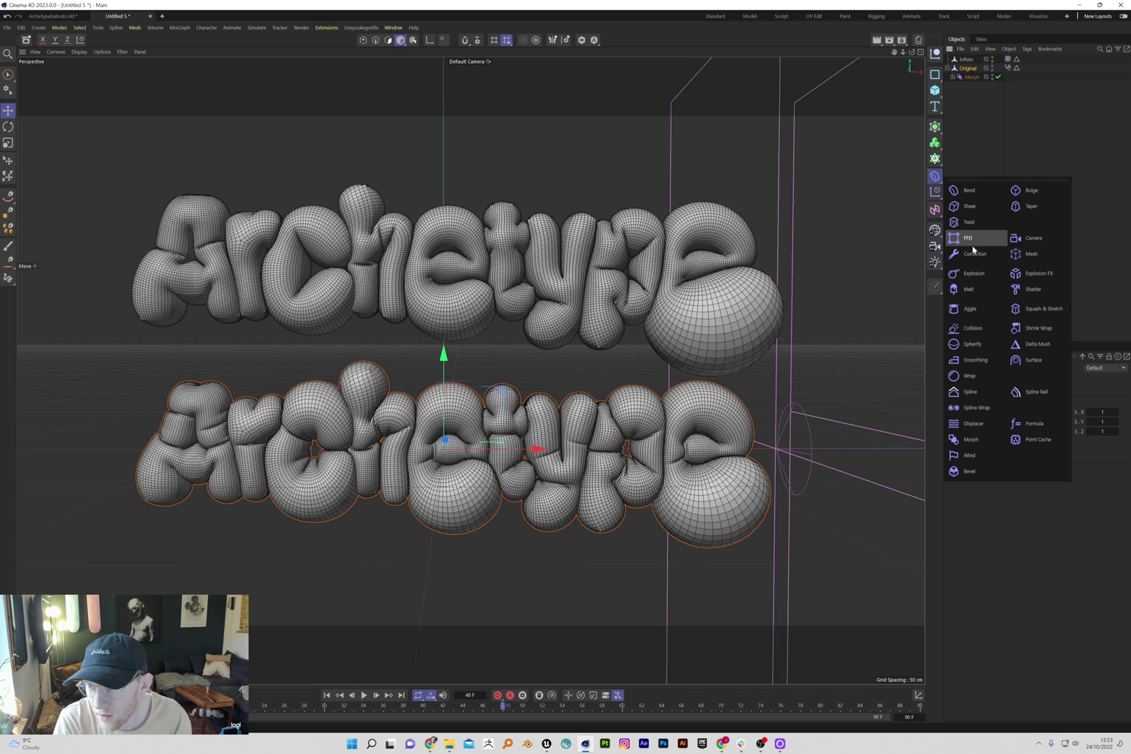
{"action": "left_click", "coordinate": [974, 310]}
{"action": "left_click_drag", "start_coordinate": [969, 61], "coordinate": [971, 93]}
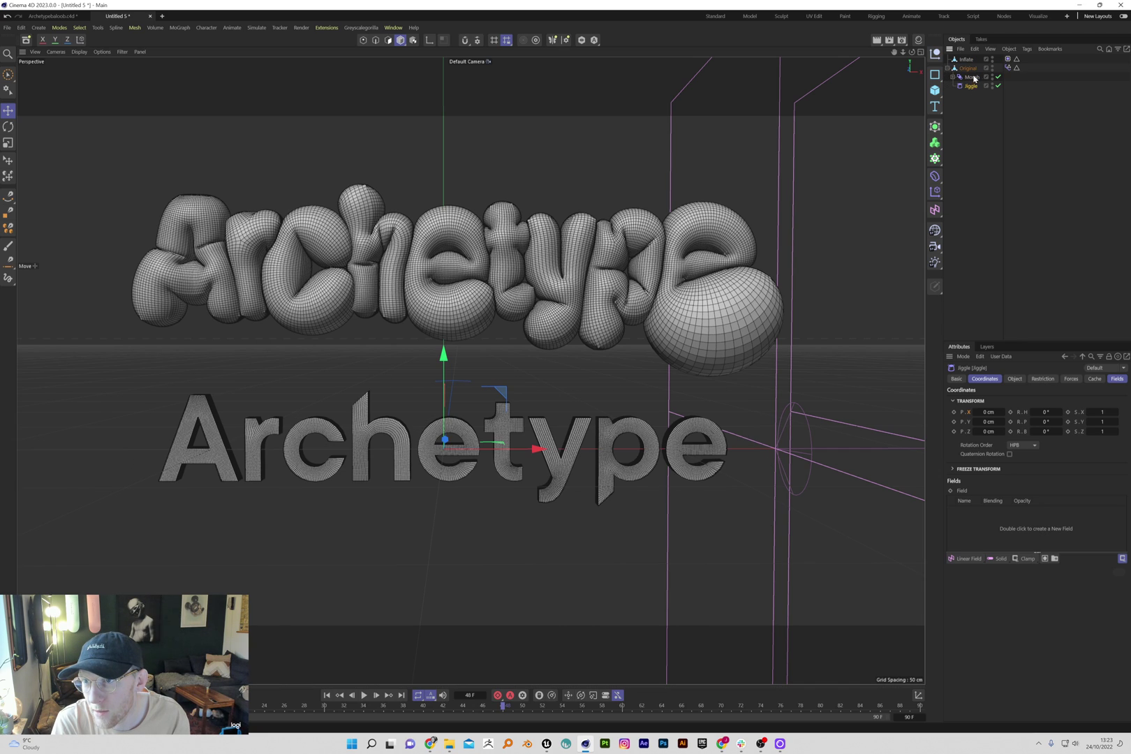
{"action": "left_click", "coordinate": [1014, 379]}
{"action": "left_click_drag", "start_coordinate": [1056, 418], "coordinate": [873, 429]}
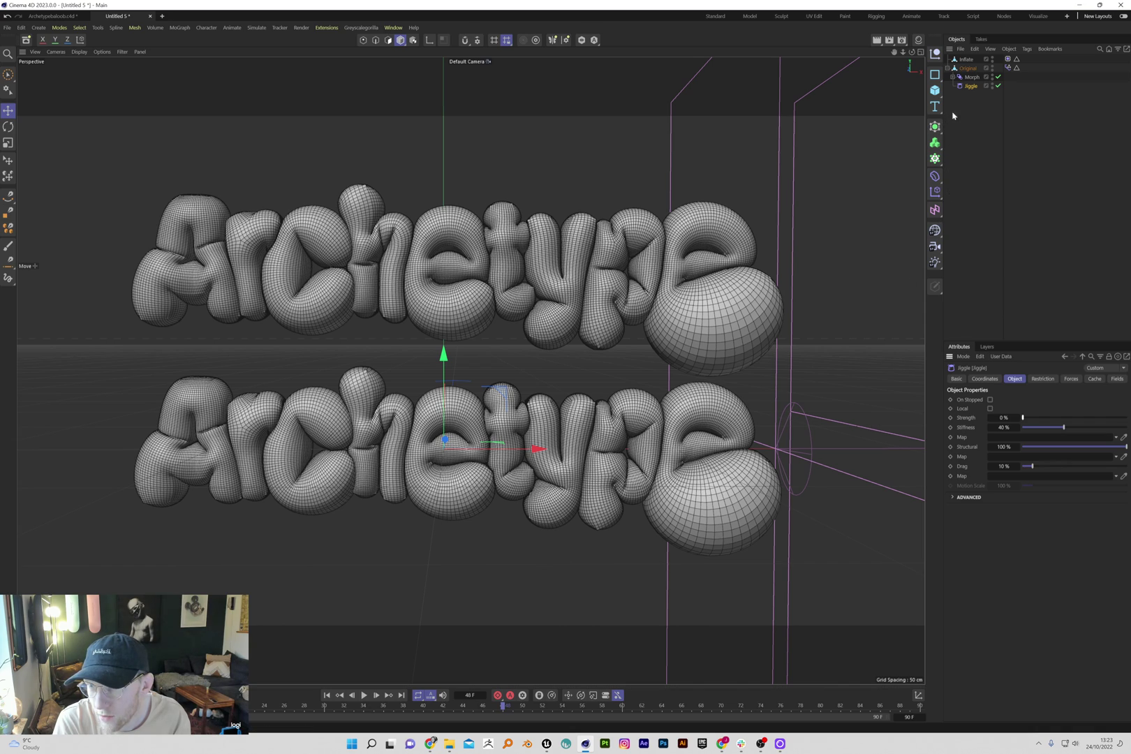
Step: Replay the animation, then show the Inflate cloth tag's Balloon settings (Overpressure 10, Expansion Time 20 F)
{"action": "left_click", "coordinate": [327, 695]}
{"action": "left_click", "coordinate": [364, 695]}
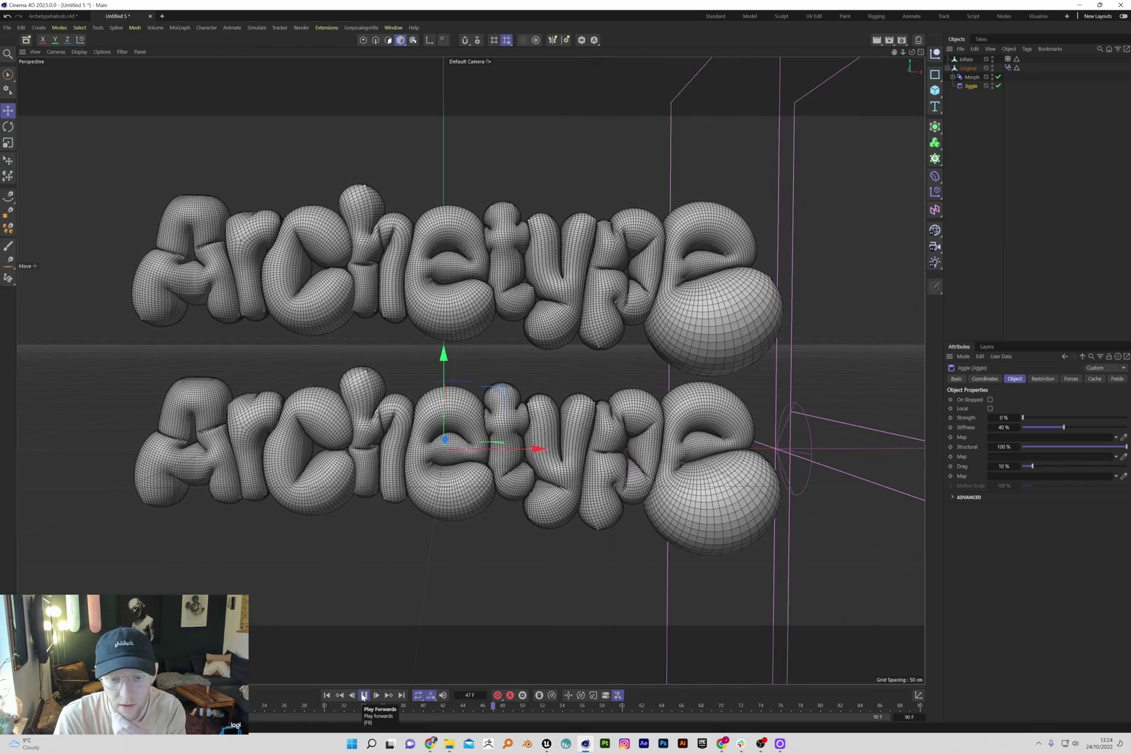
{"action": "left_click", "coordinate": [363, 695]}
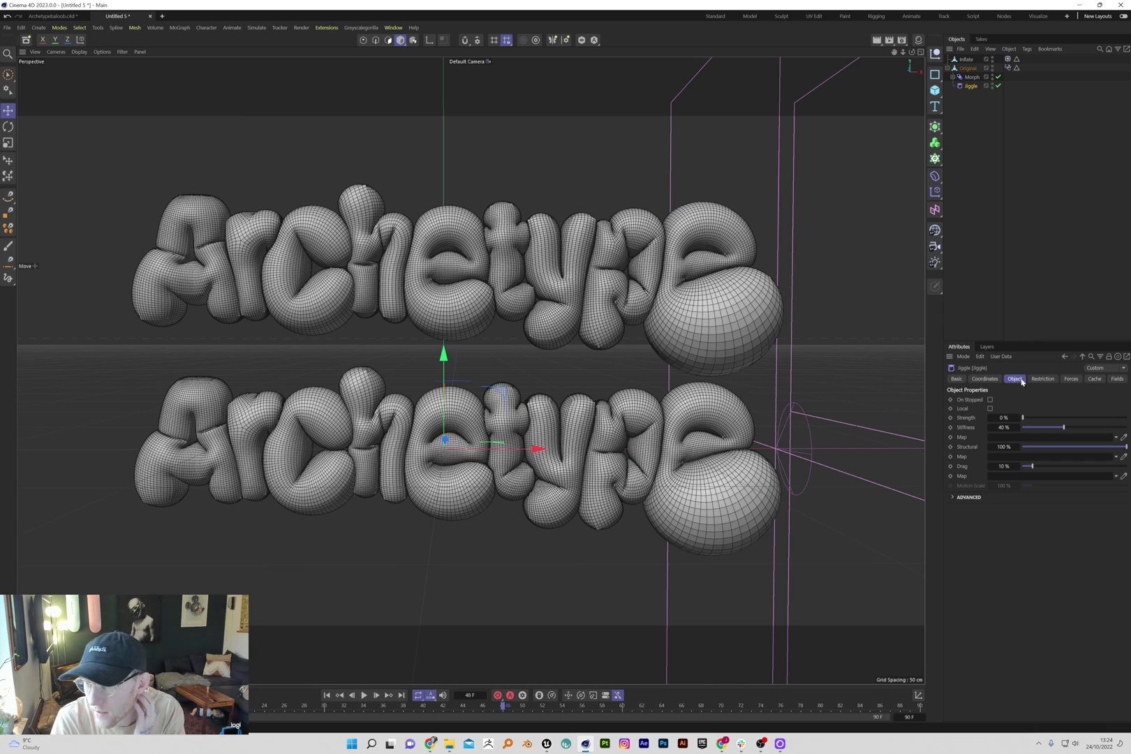
{"action": "left_click", "coordinate": [1007, 58]}
{"action": "left_click", "coordinate": [1005, 379]}
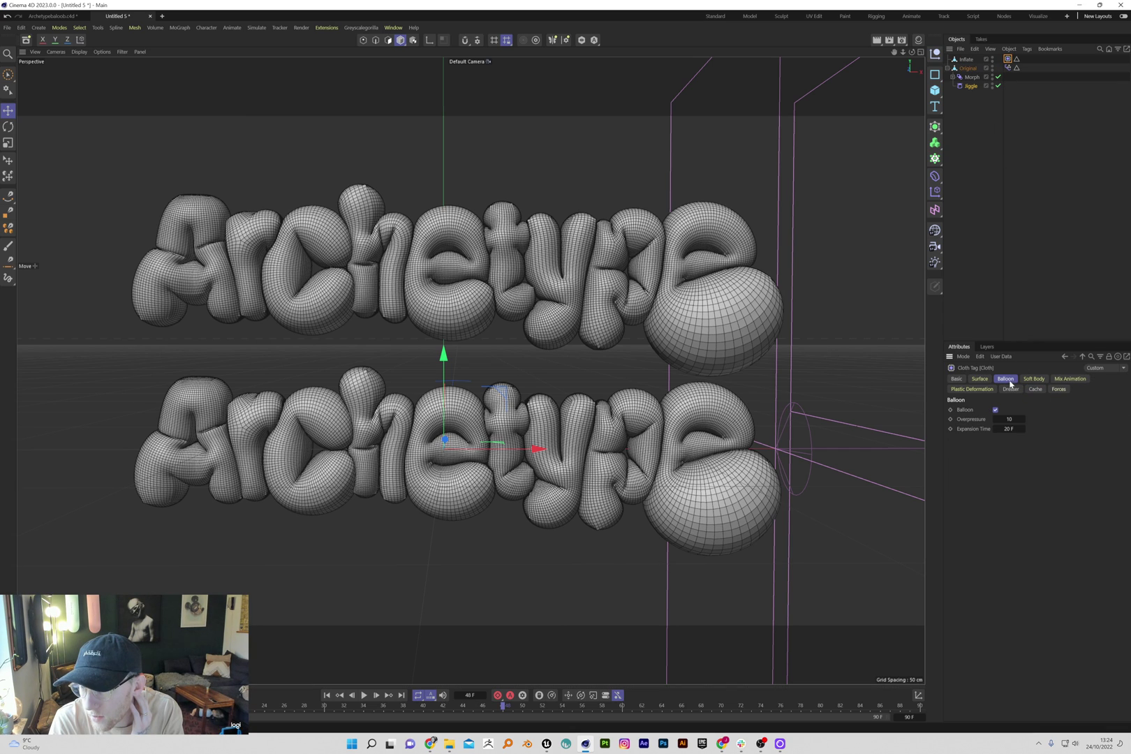